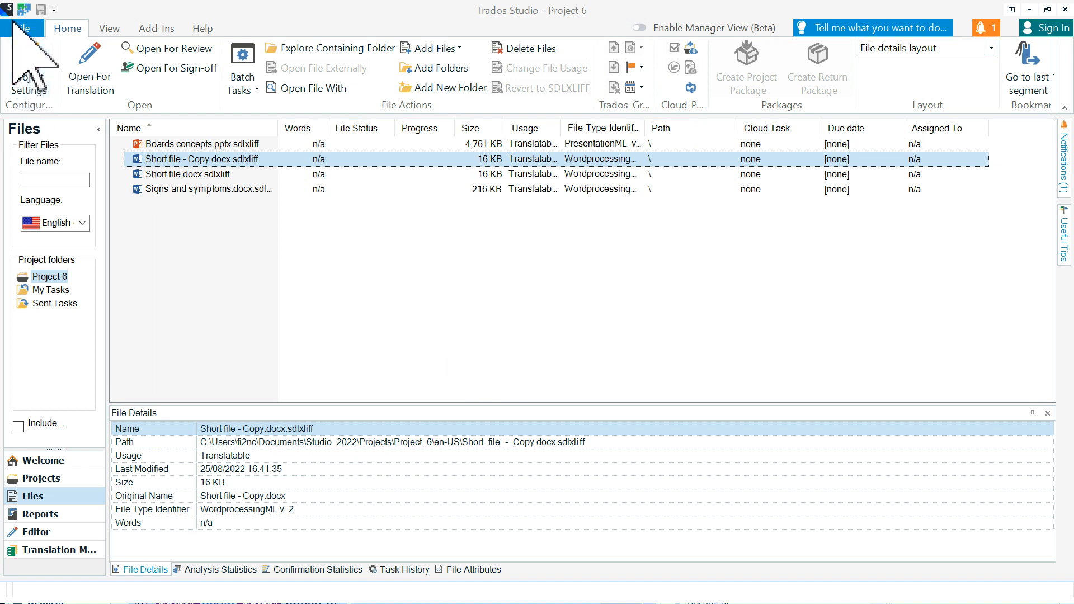
- Review the program options and the setup area for users
left_click(14, 24)
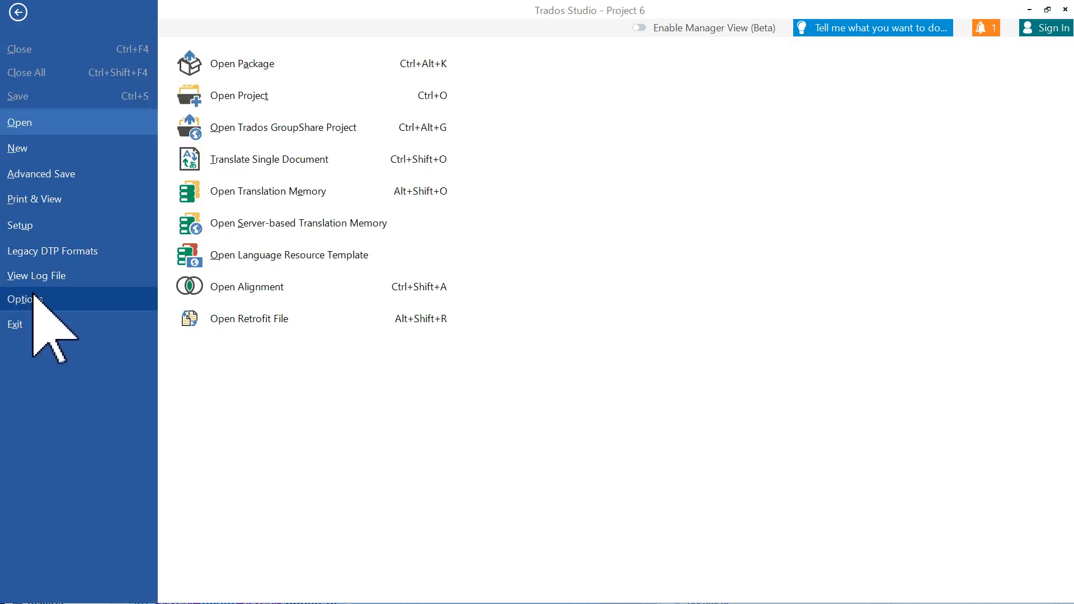
left_click(33, 296)
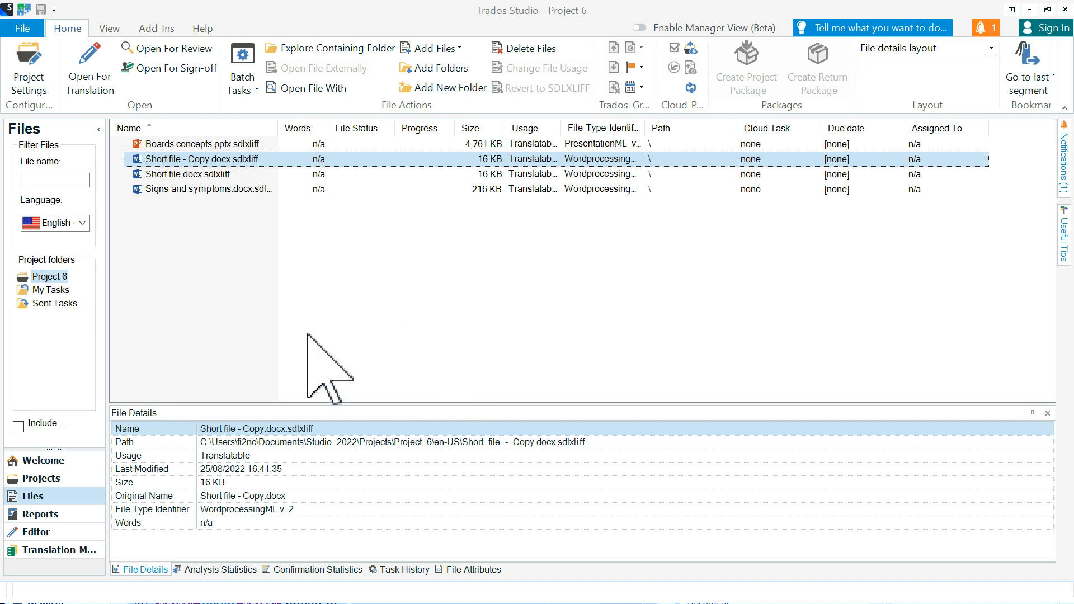
left_click(18, 30)
left_click(78, 228)
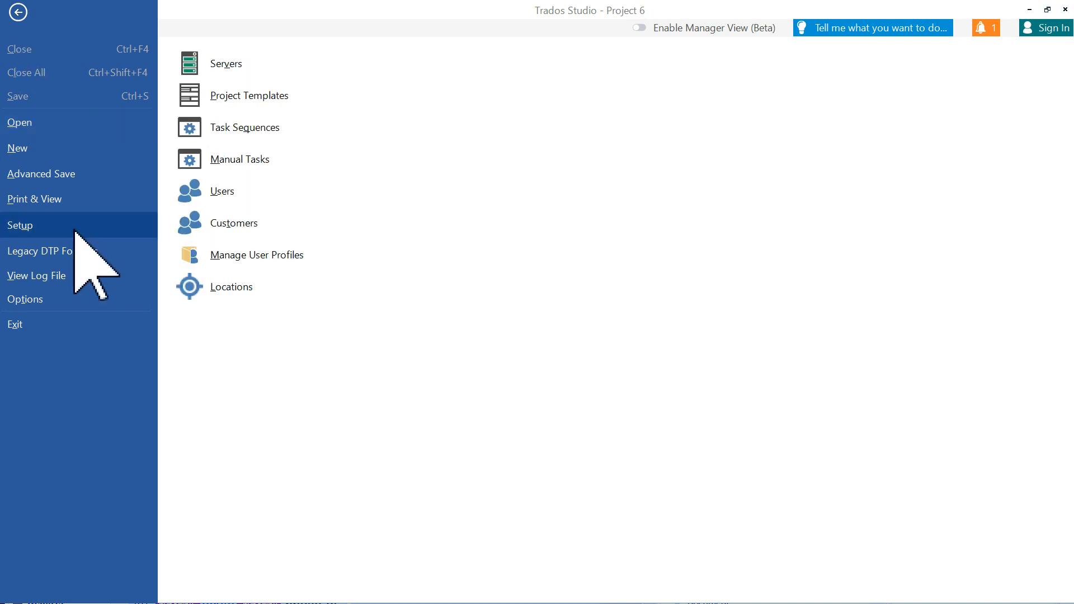
left_click(233, 193)
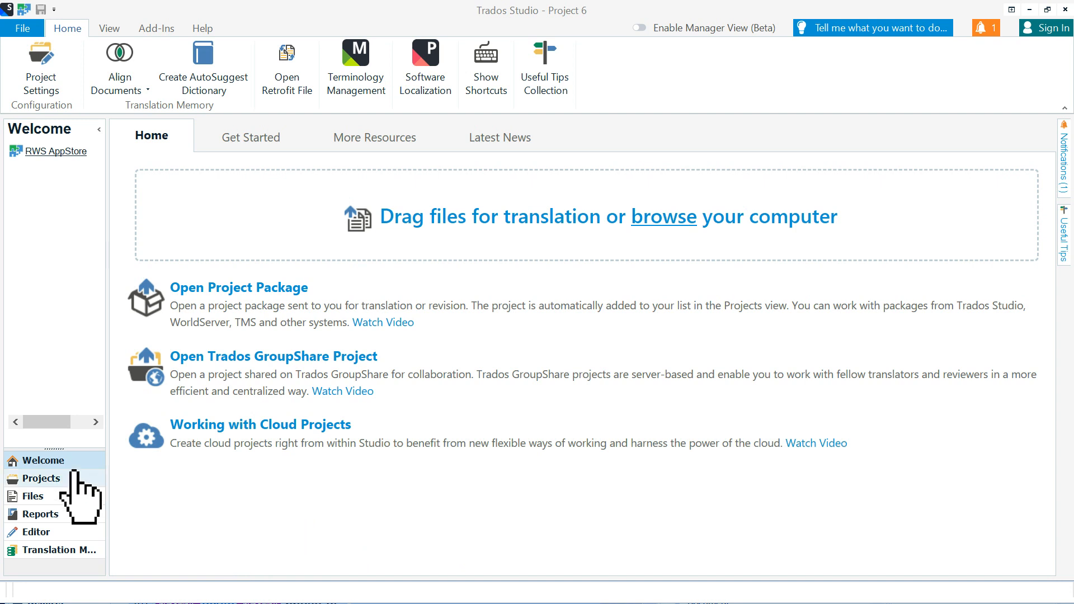
- Start a new AutoSuggest dictionary based on the My local TM.sdltm translation memory and proceed to its language settings
left_click(211, 83)
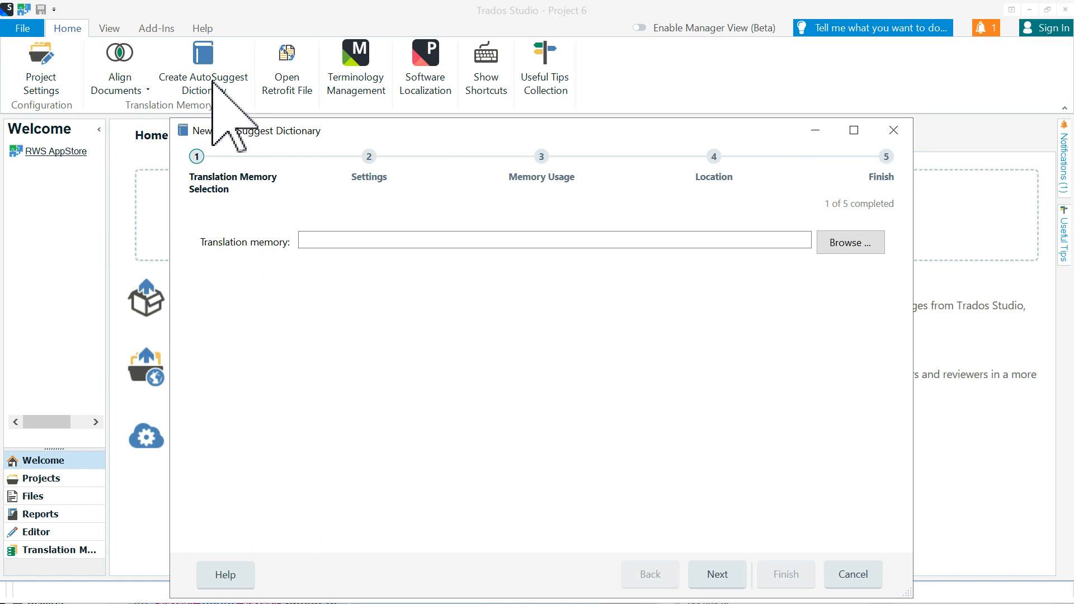
left_click(833, 244)
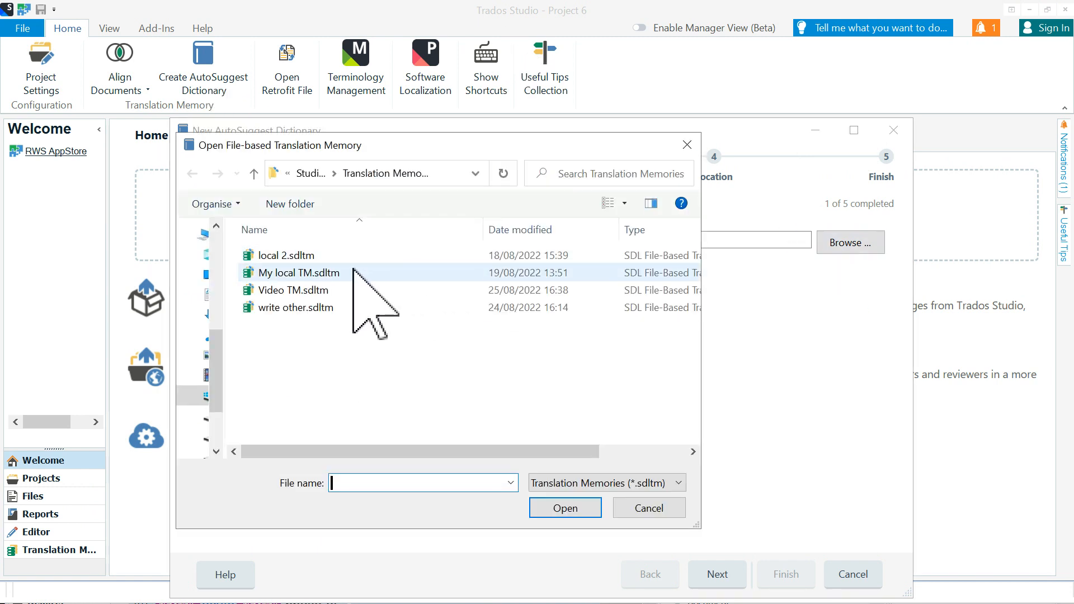
left_click(327, 272)
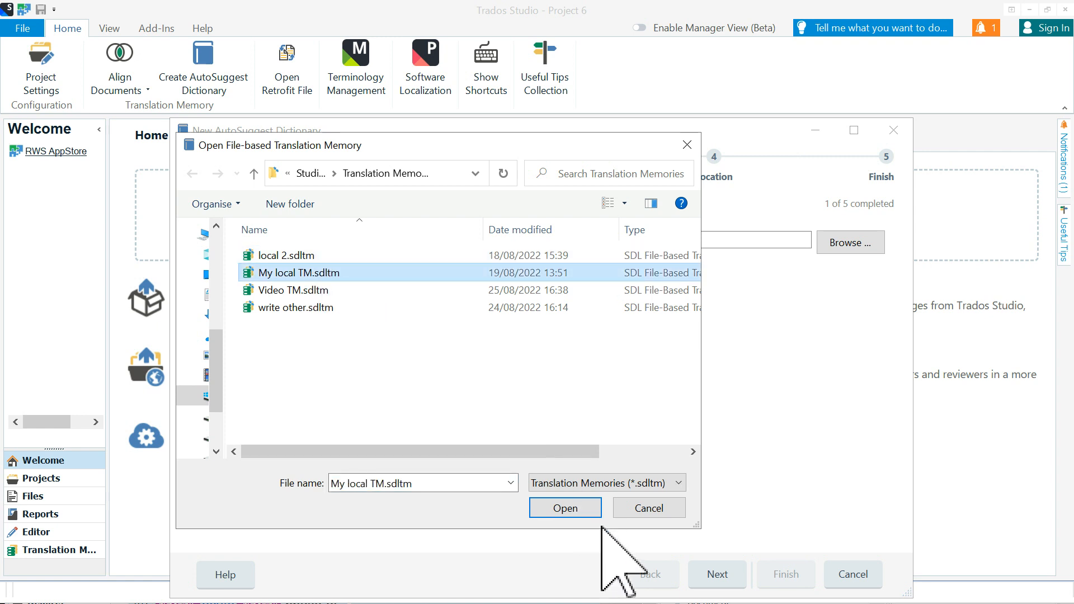
left_click(592, 513)
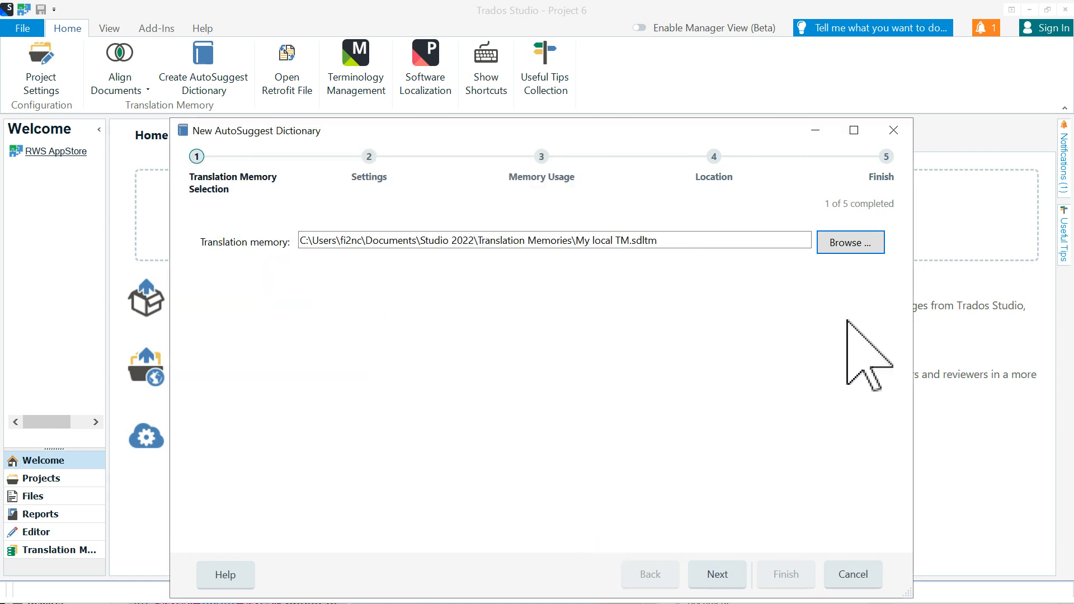
left_click(735, 568)
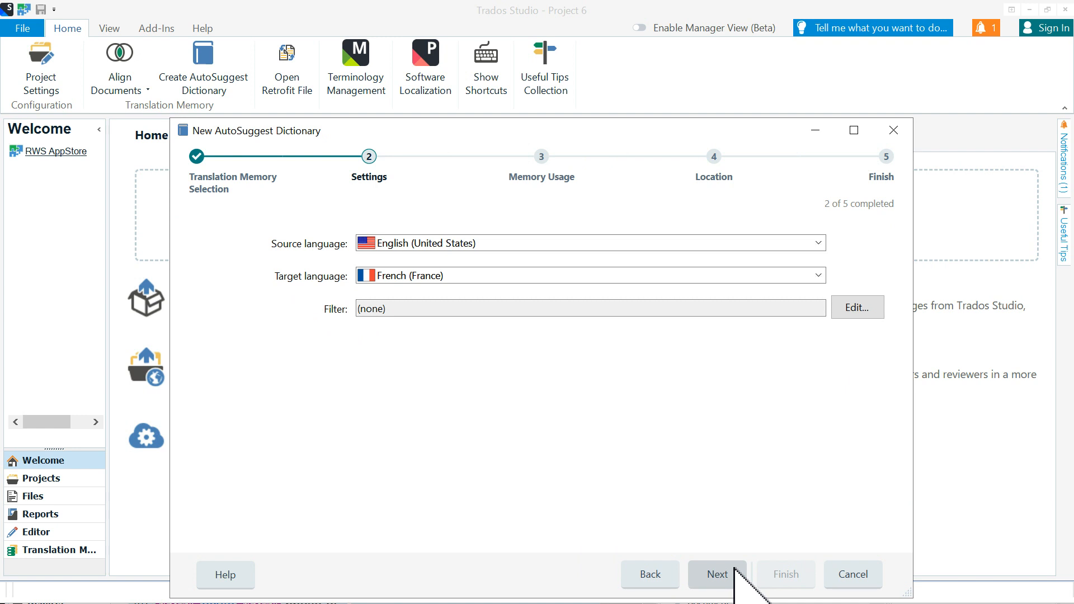
- Raise the AutoSuggest dictionary's number of translation units to process to the maximum of 832634, and close the wizard without creating it
left_click(725, 572)
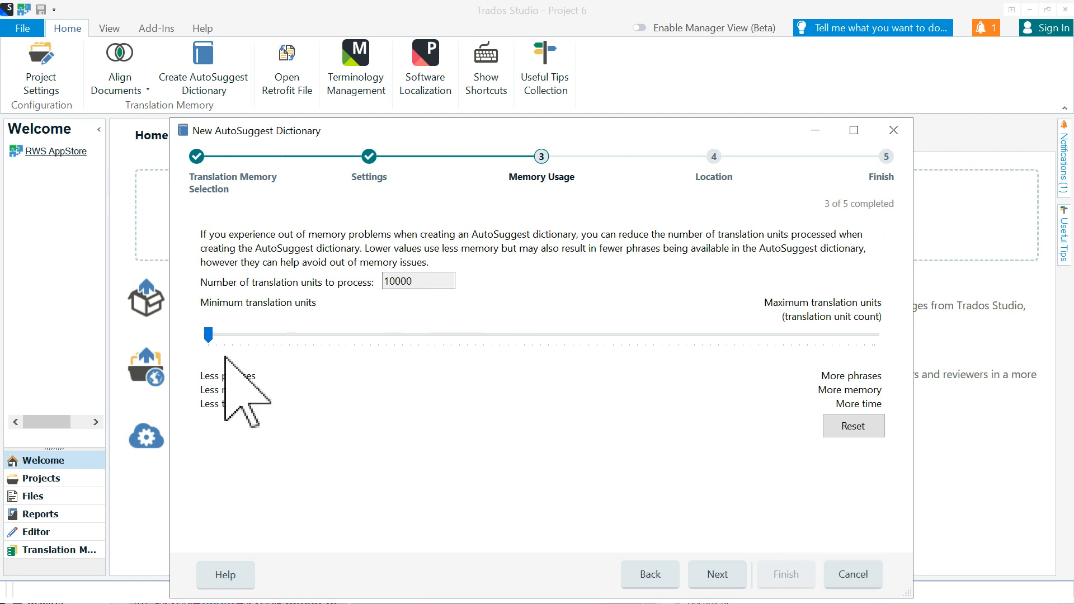
left_click_drag(207, 337, 879, 327)
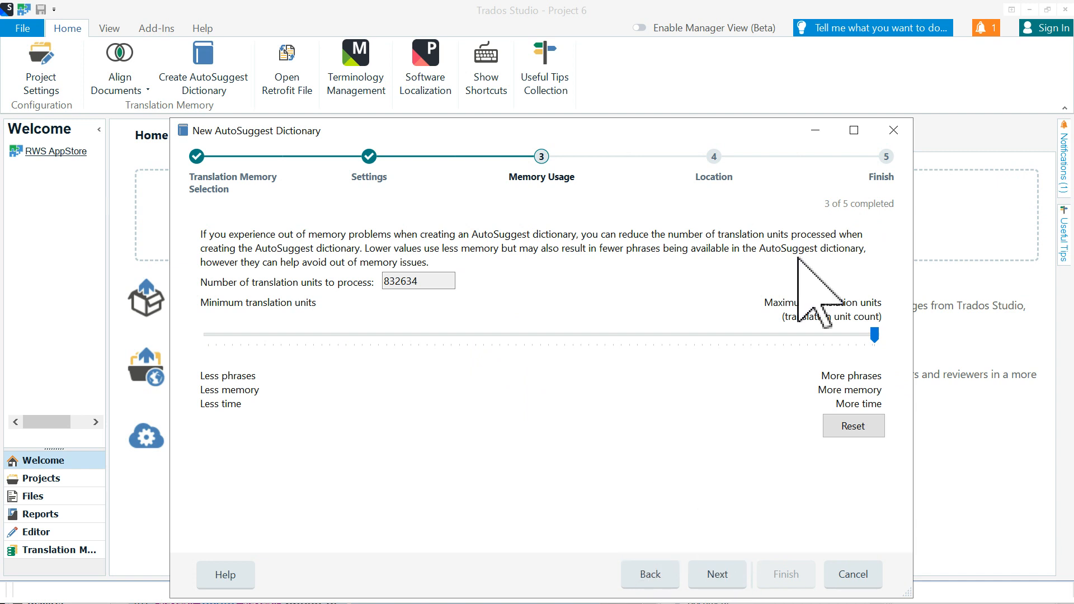
left_click(893, 130)
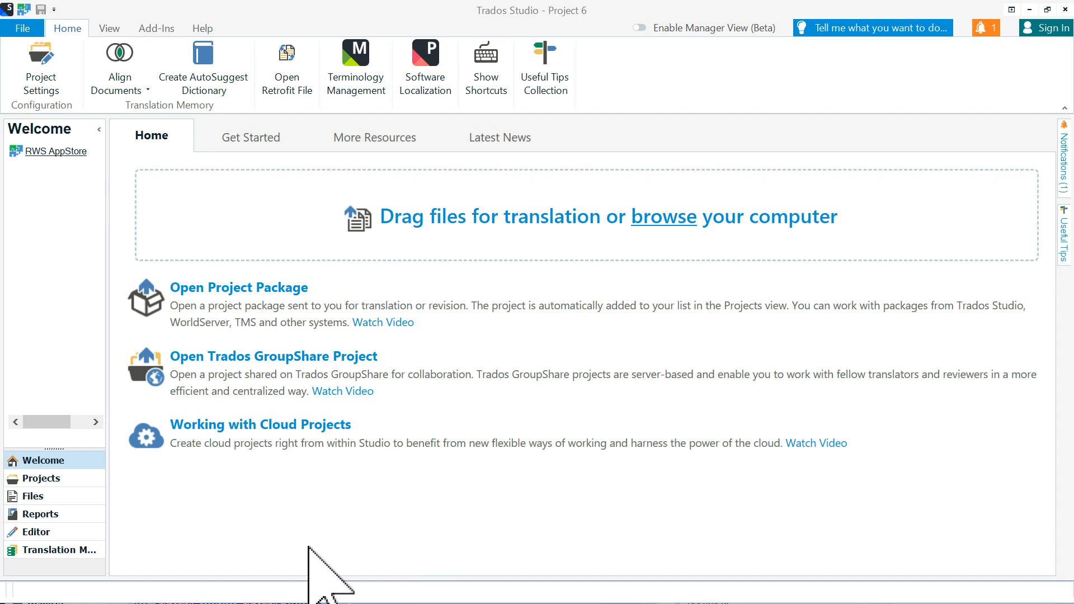
- Examine the Performance and Tuning and Fragment Alignment settings of the My local TM translation memory
left_click(90, 554)
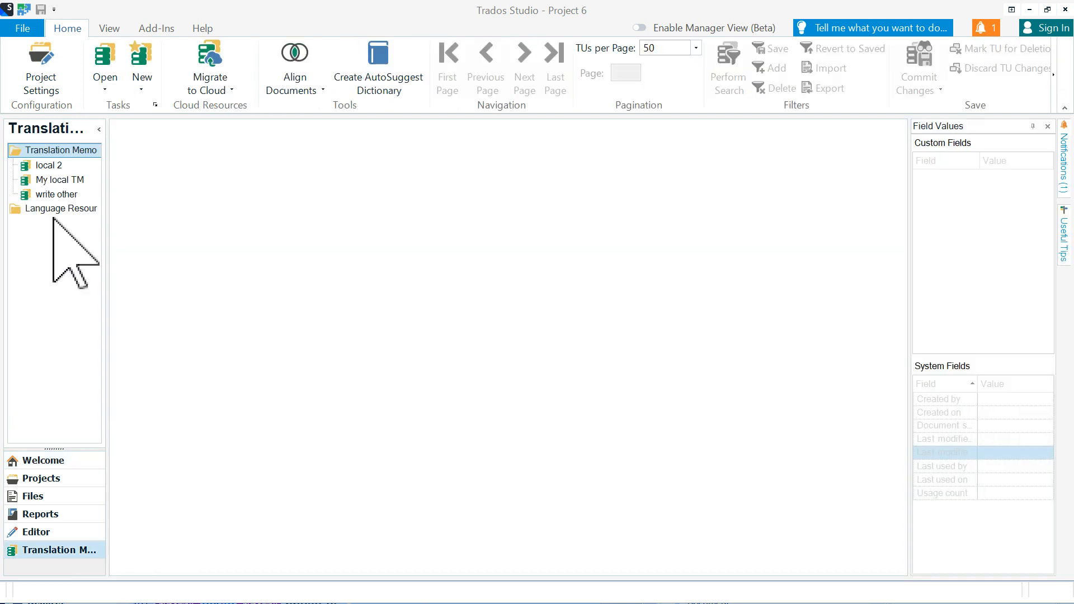
left_click(69, 180)
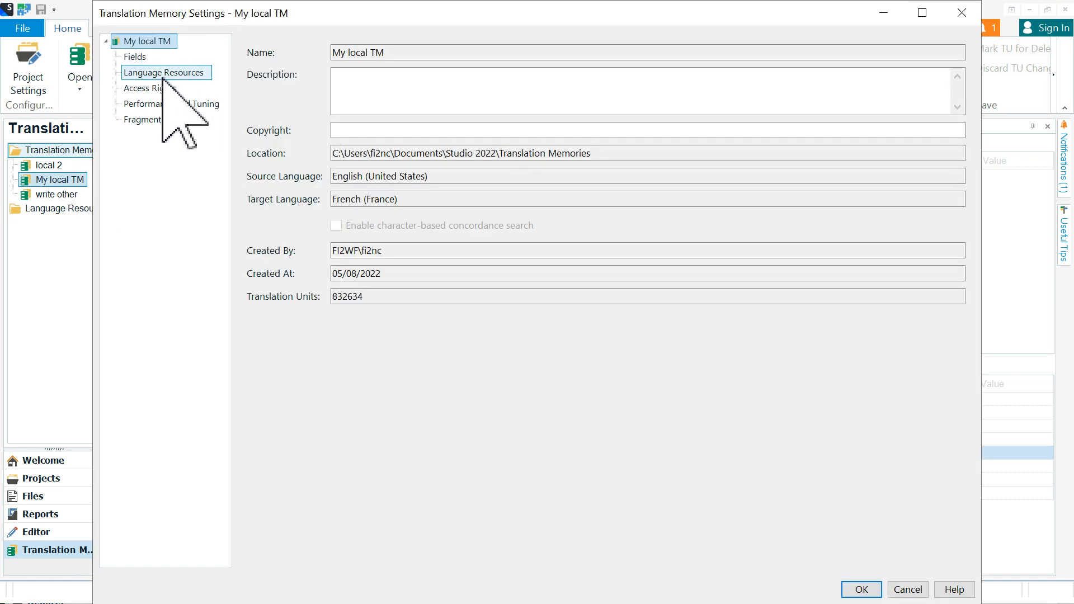
left_click(167, 105)
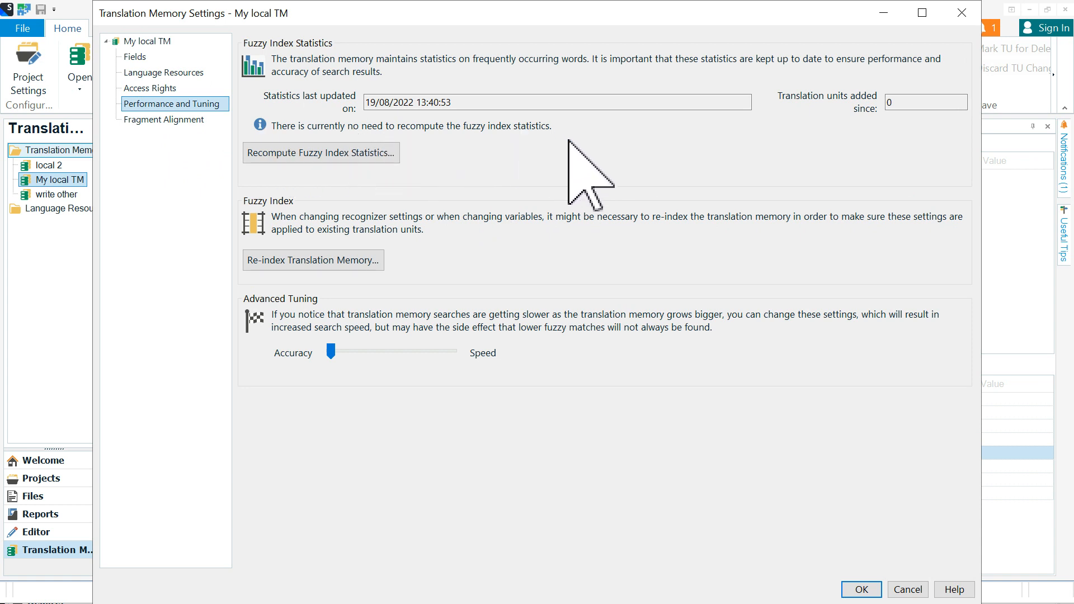
left_click(166, 120)
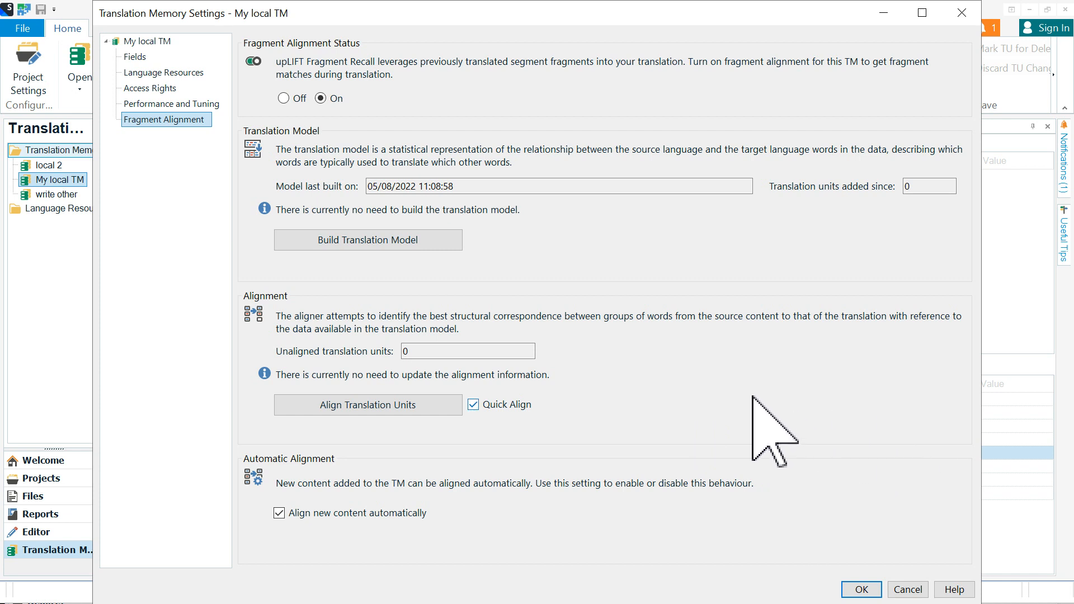
left_click(960, 13)
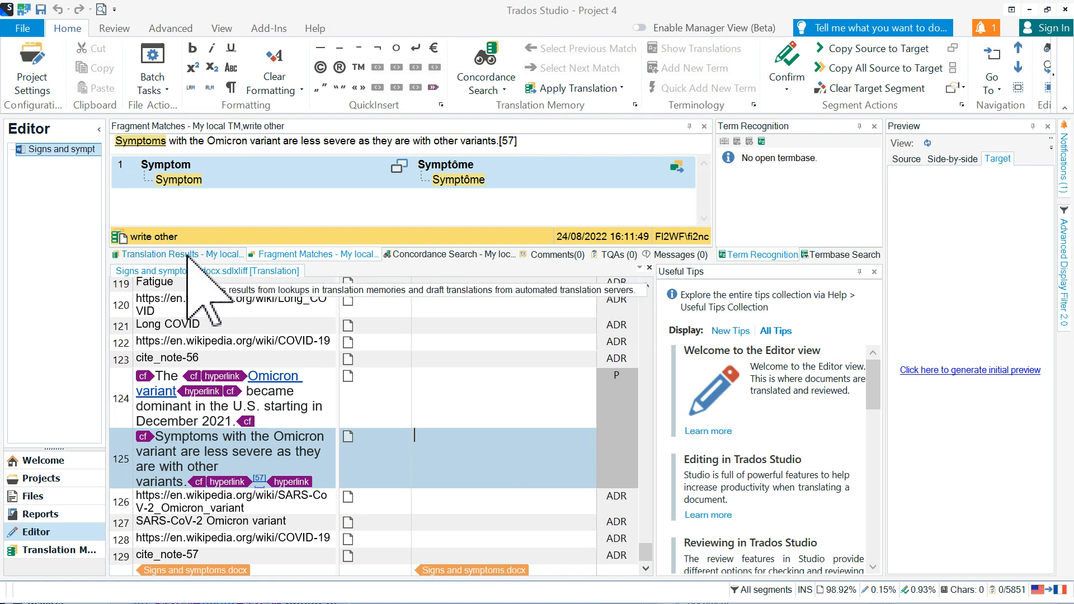
- Compare the translation results with the fragment matches for segments 125 and 108 of the Signs and symptoms document
left_click(226, 253)
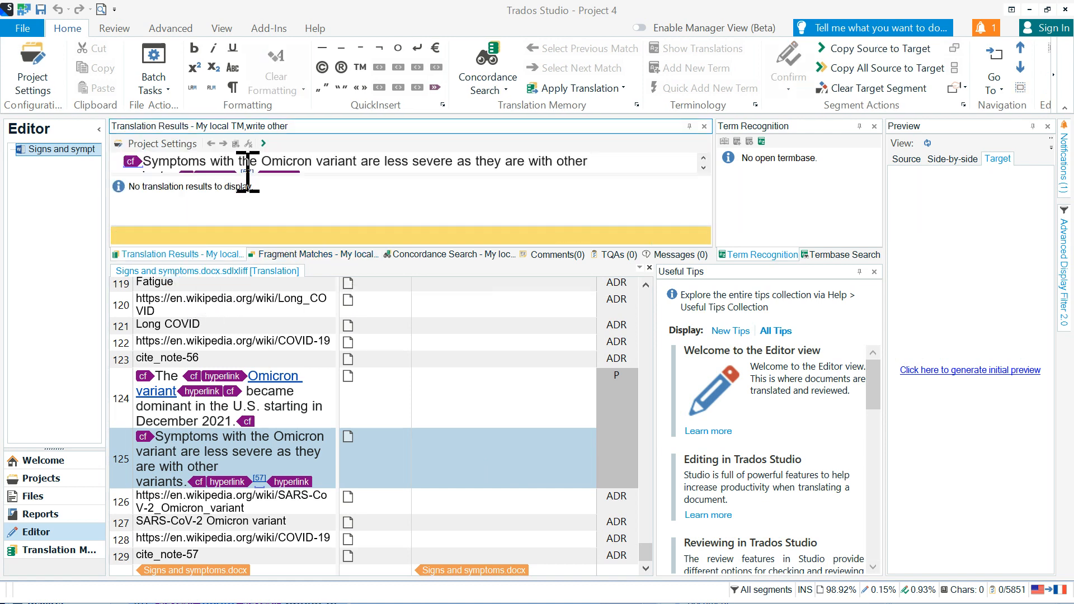
left_click(334, 254)
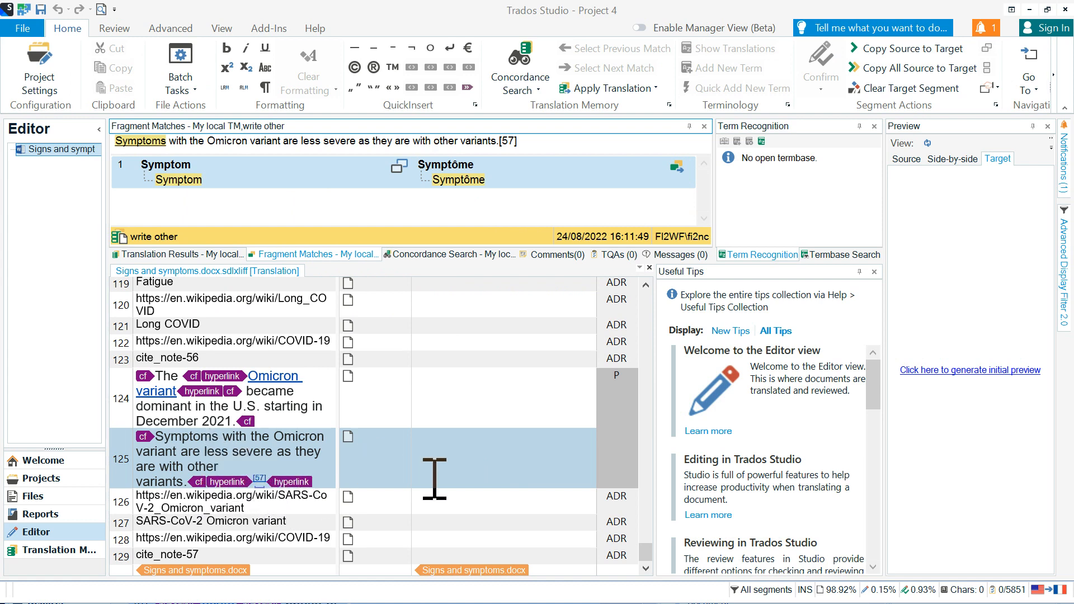
left_click(481, 395)
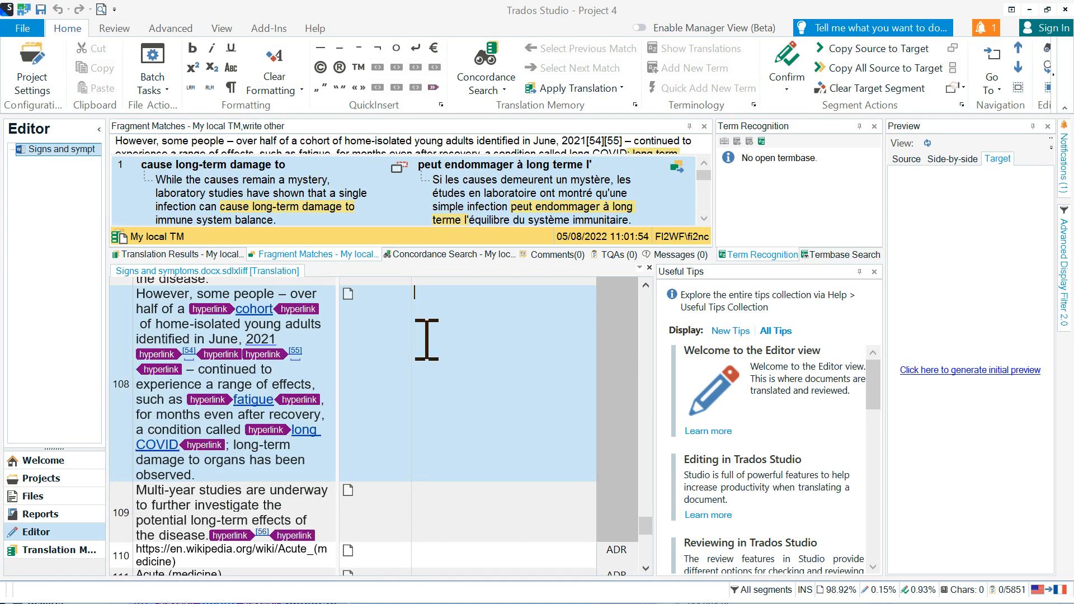
left_click(157, 251)
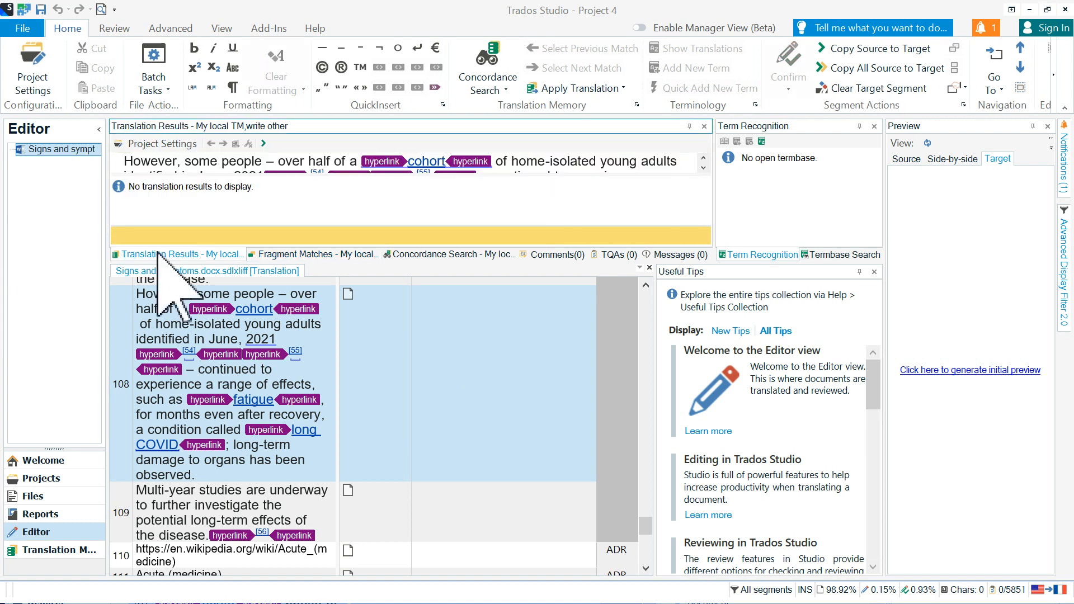
left_click(287, 254)
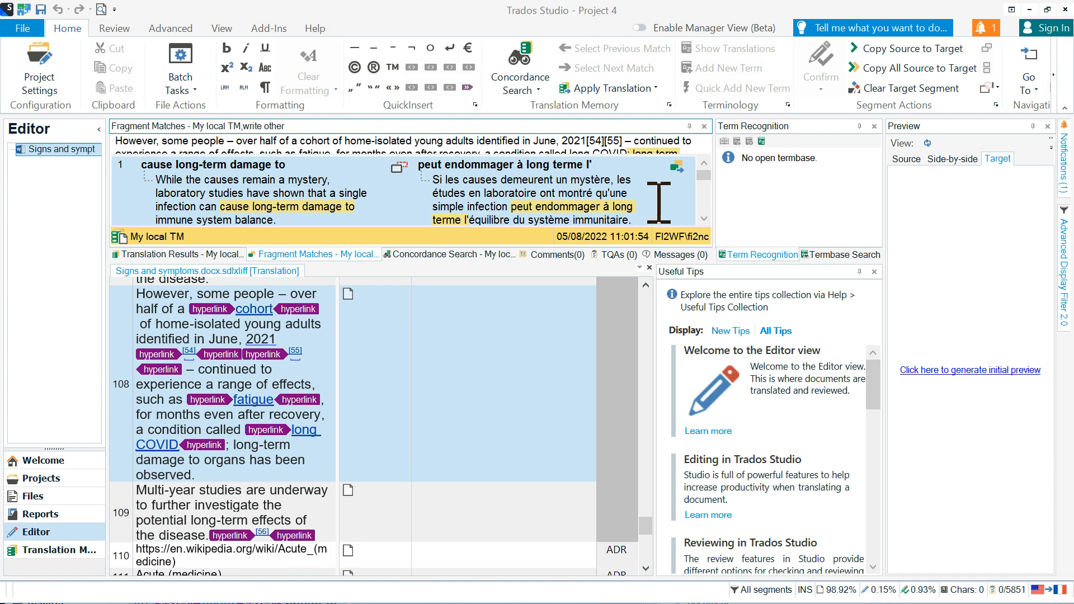
- Insert the fragment match "causée dommages à long terme" into the target of segment 108
left_click(703, 220)
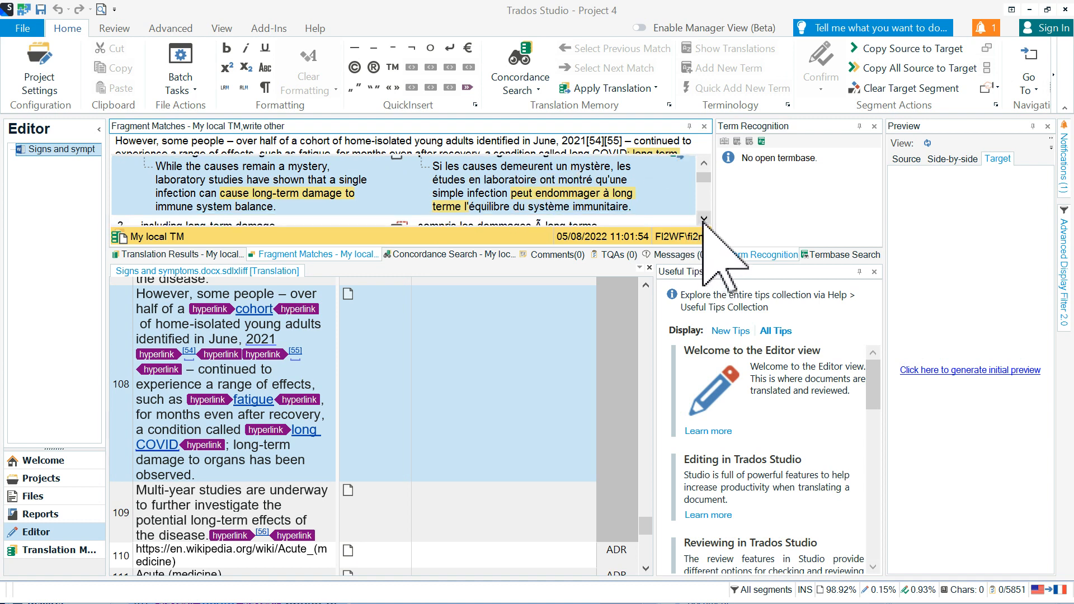
left_click(704, 219)
left_click(703, 220)
left_click(704, 220)
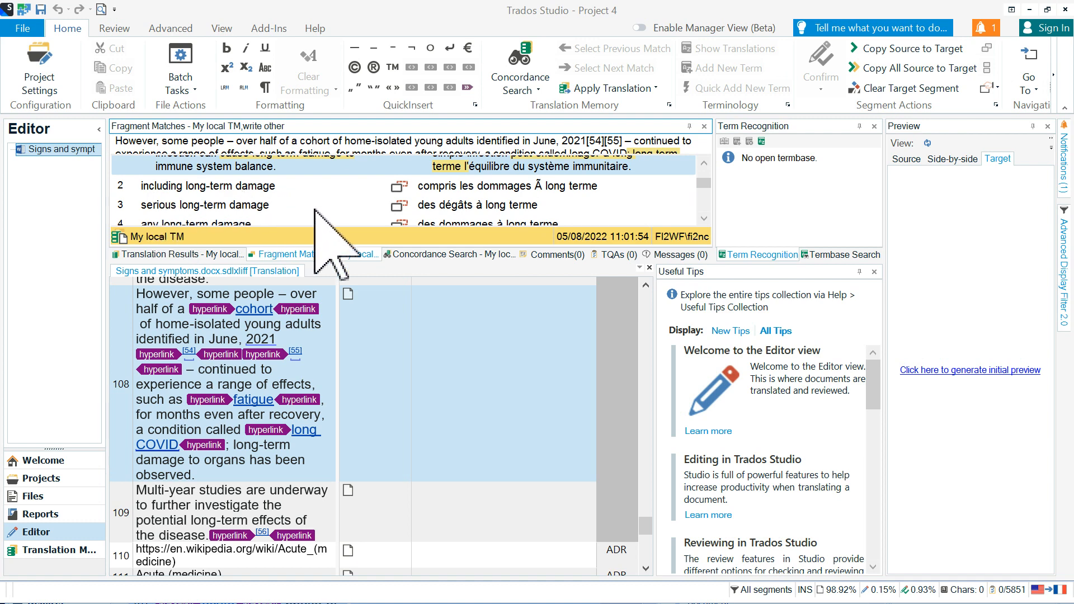
left_click(705, 219)
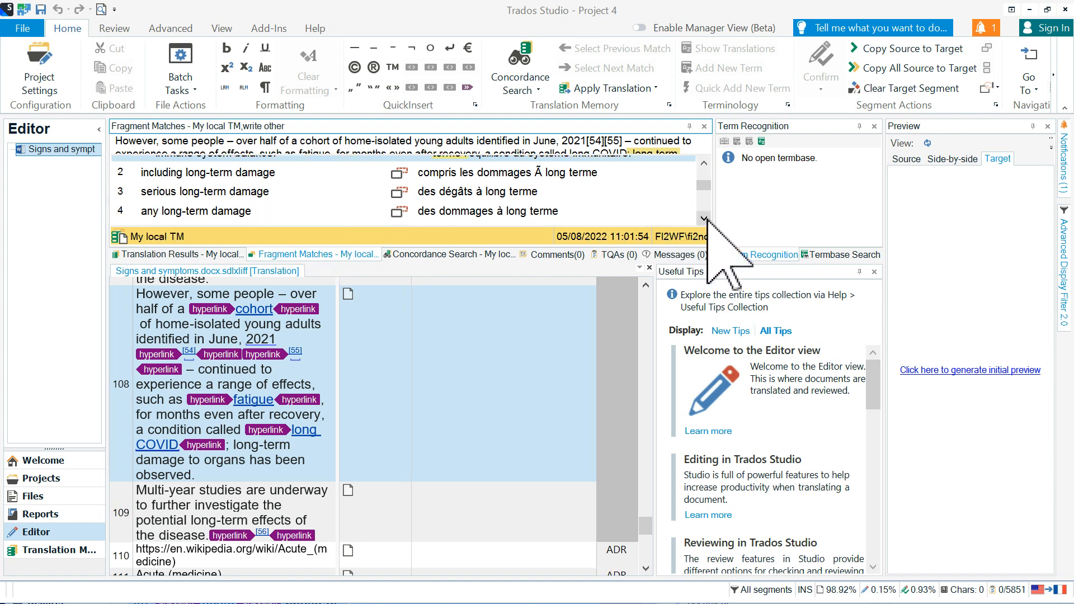
left_click(704, 218)
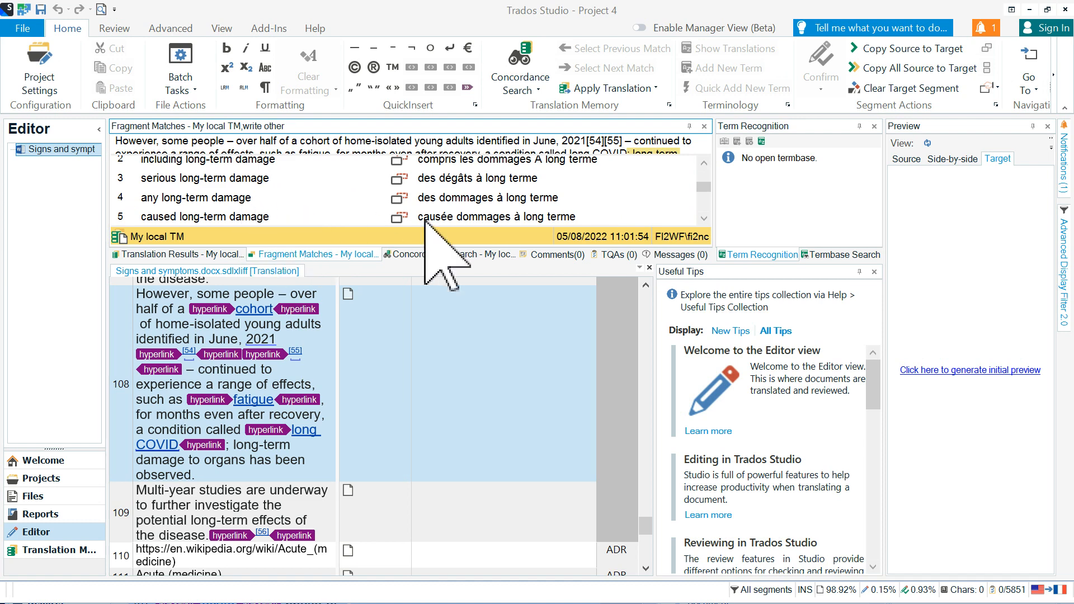
left_click(457, 217)
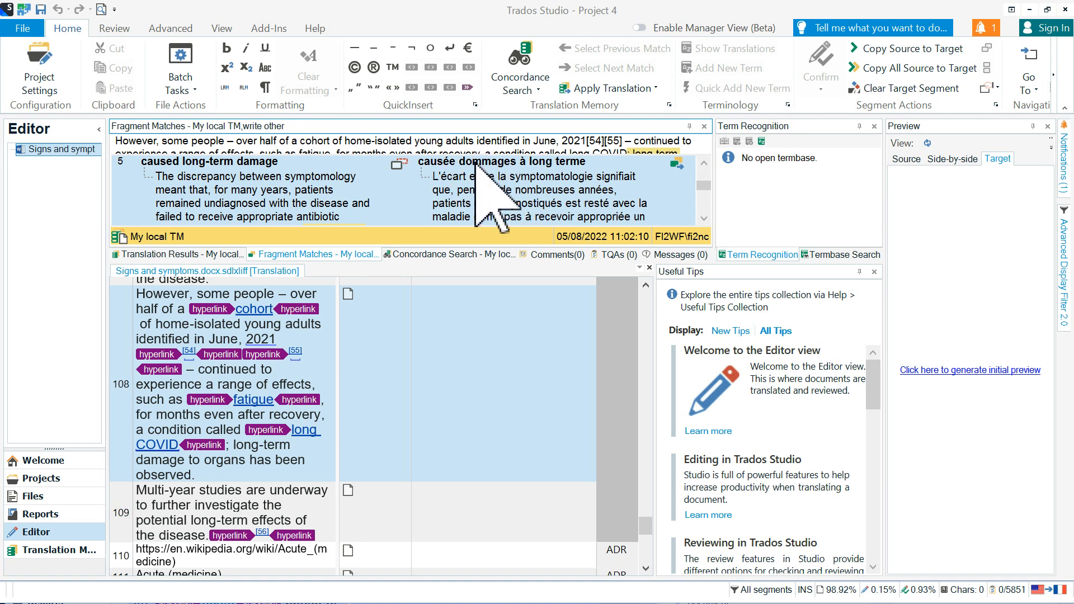
double_click(475, 162)
left_click(677, 165)
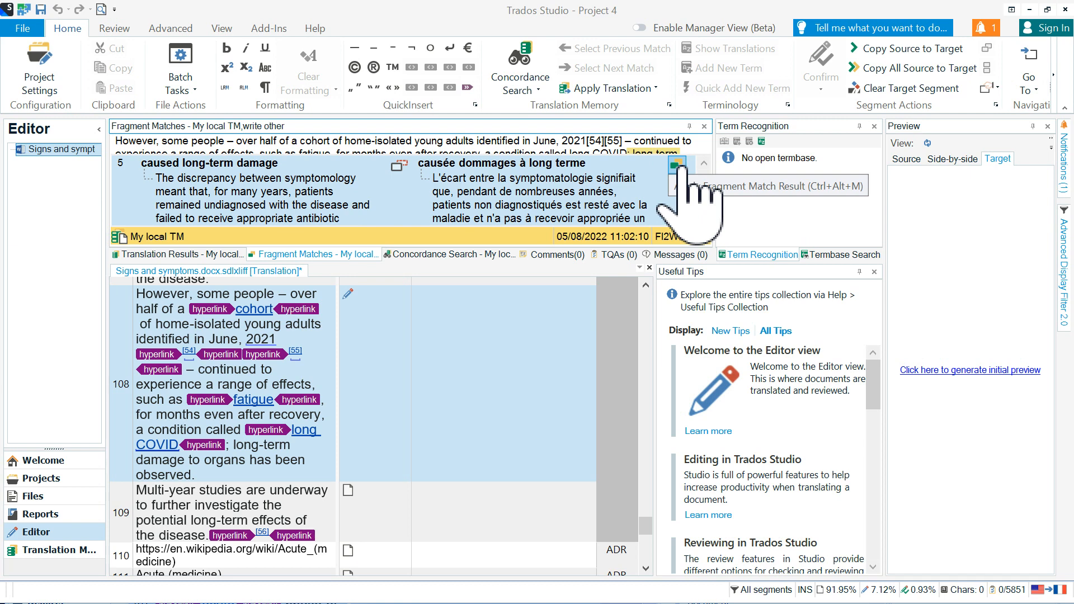
left_click(677, 164)
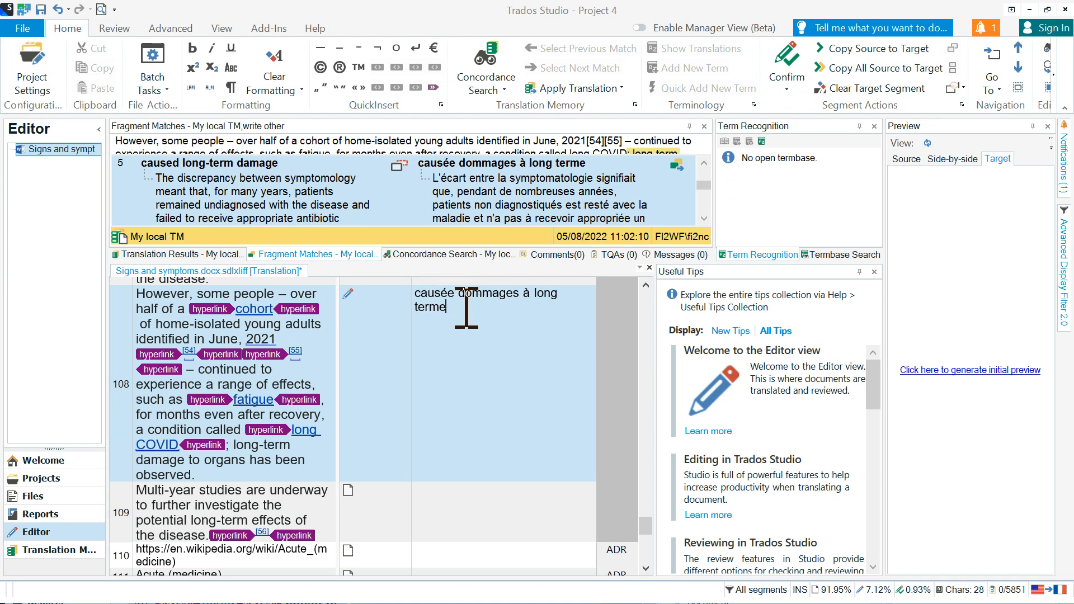
- Replace the inserted fragment in segment 108's target with the word "Cependant"
left_click(433, 299, "shift")
left_click(418, 296, "shift")
key("Delete")
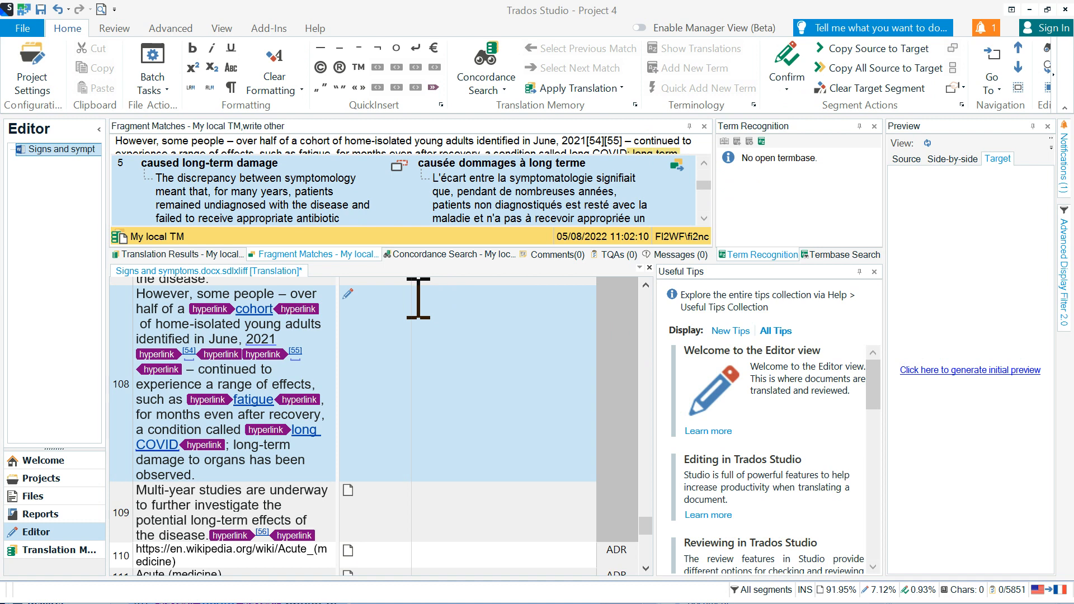
type("Cepe")
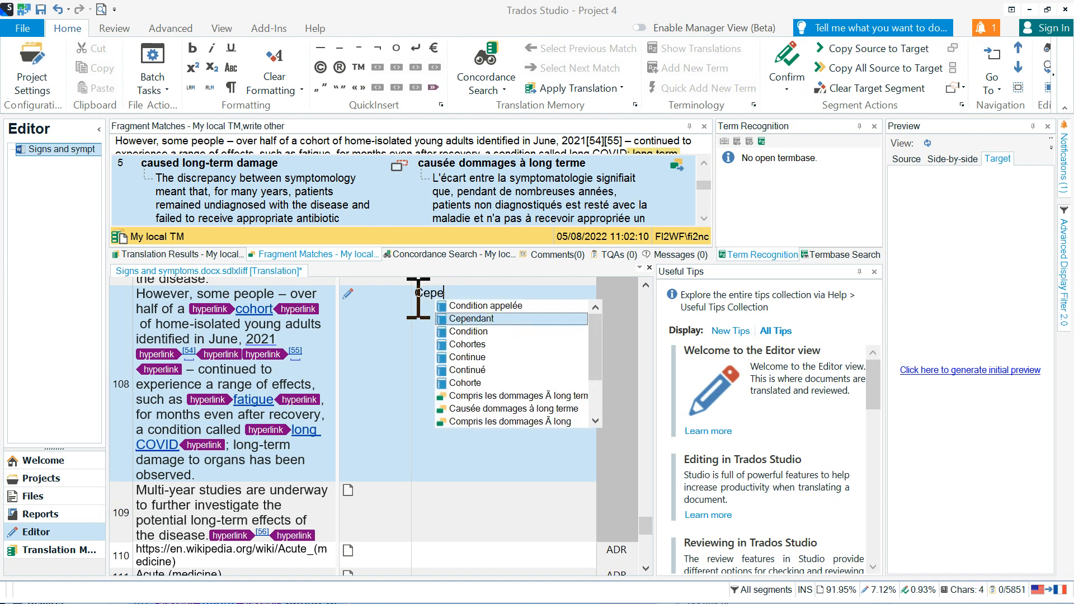
type("ndant")
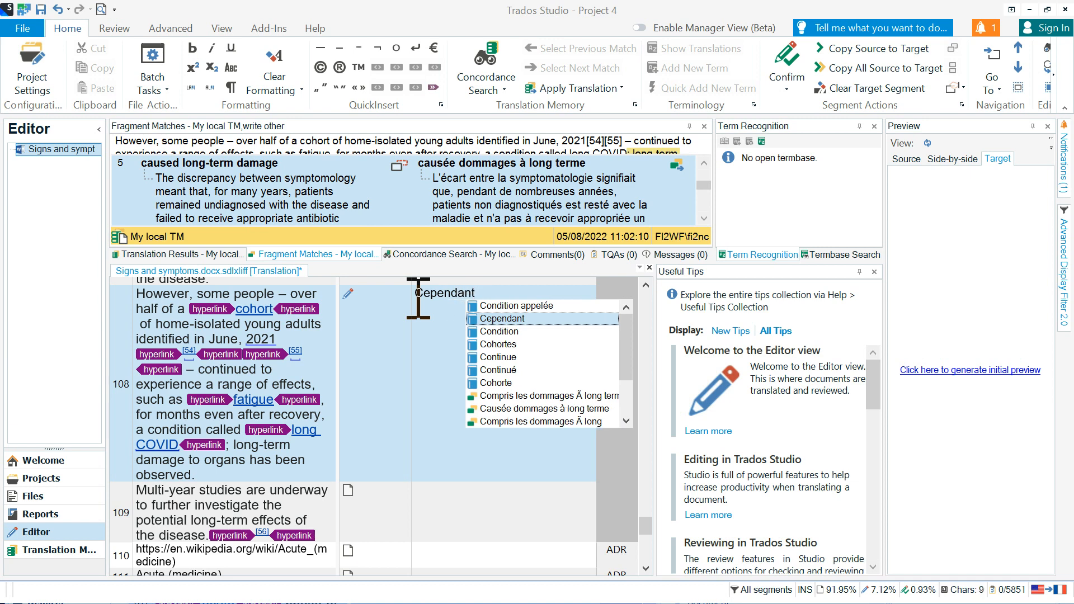
- Examine the AutoSuggest list for segment 108's target, comparing the dictionary entries with the fragment-match entries
key("Down")
key("Down")
key("Down")
key("Down")
key("Down")
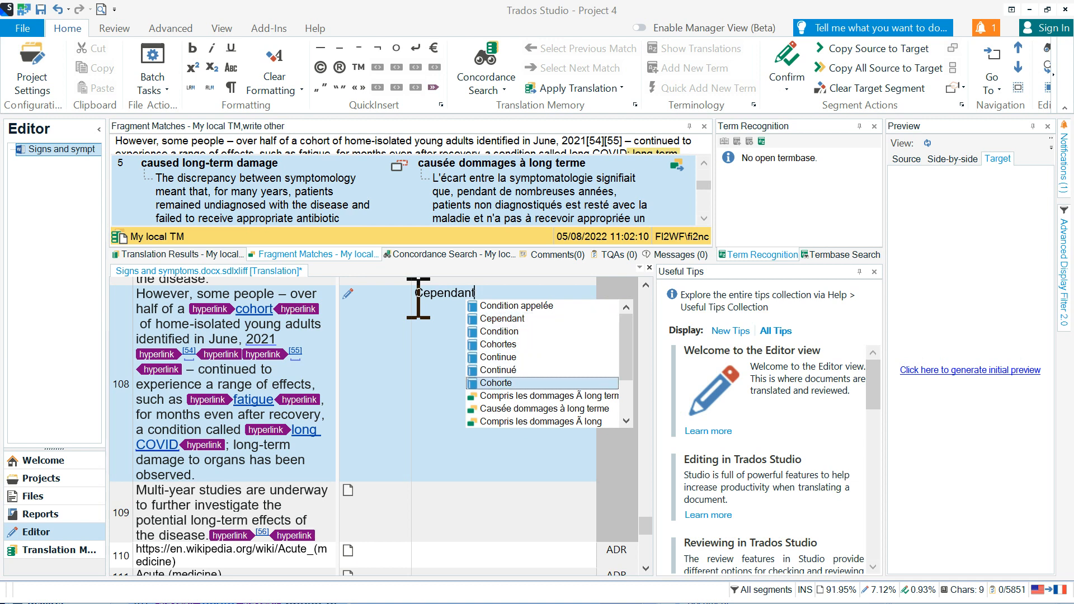
key("Up")
key("Up")
key("Up")
key("Up")
key("Up")
key("Up")
key("Up")
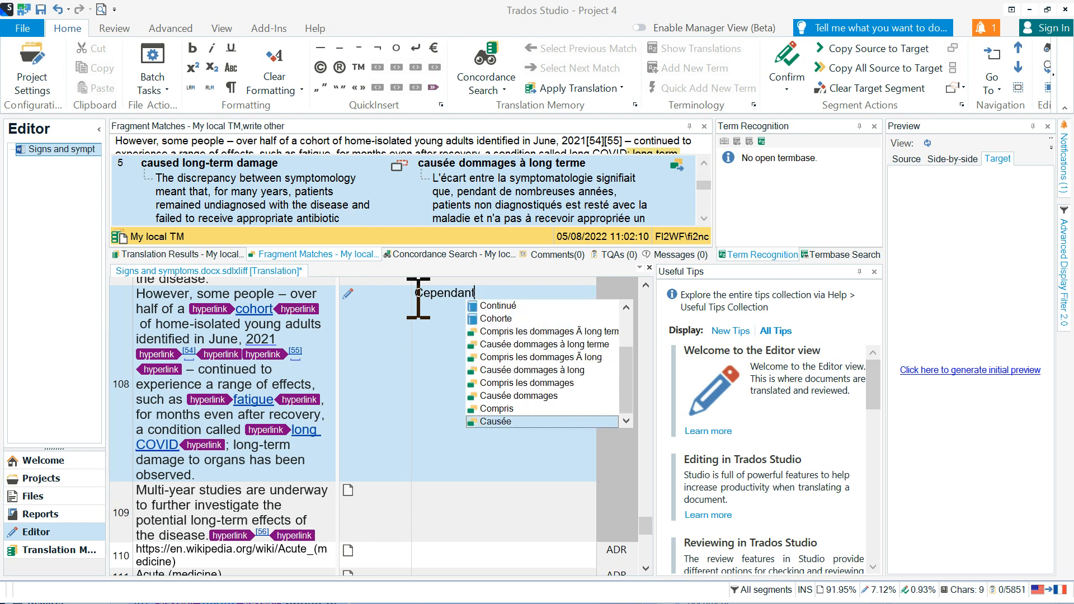
key("Down")
key("Down")
key("Down")
key("Down")
key("Down")
key("Down")
key("Down")
key("Down")
key("Down")
key("Down")
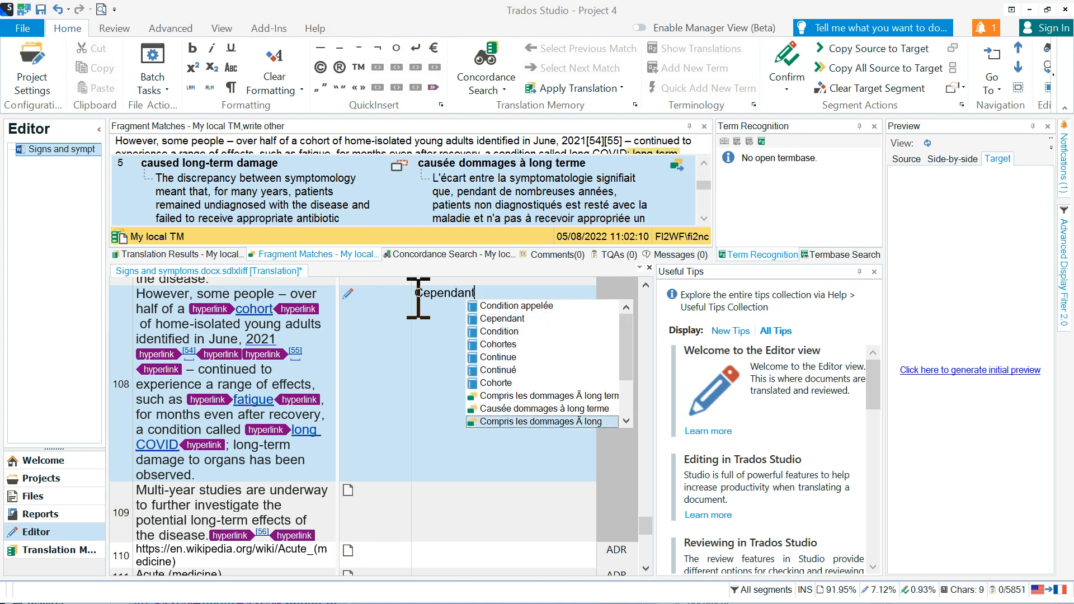
key("Down")
key("Down")
key("Down")
key("Down")
key("Down")
key("Down")
key("Down")
key("Up")
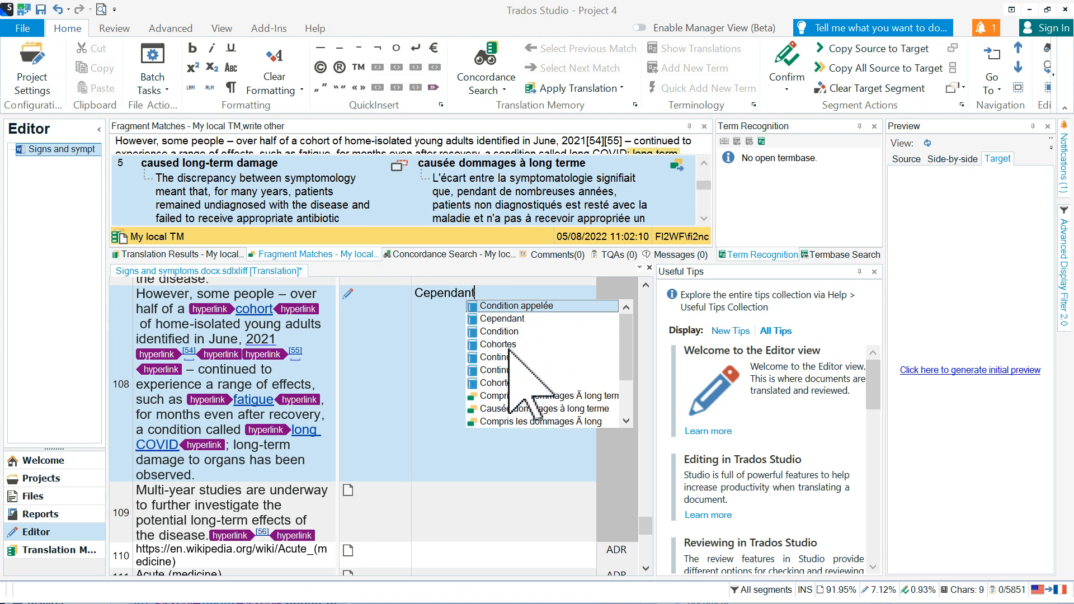
key("Down")
key("Down")
key("Down")
key("Up")
key("Up")
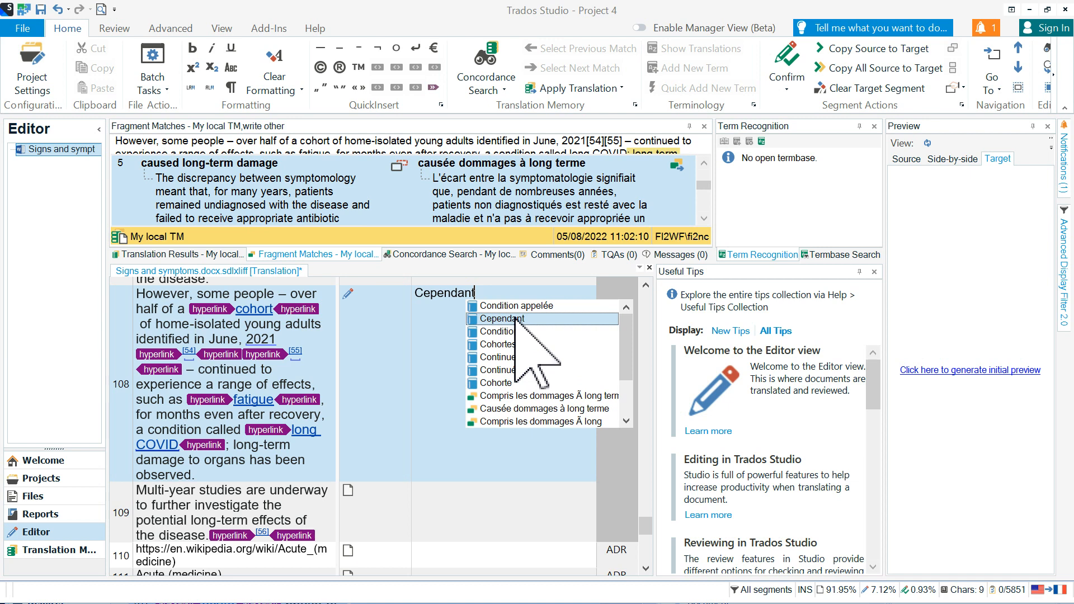
left_click(440, 324)
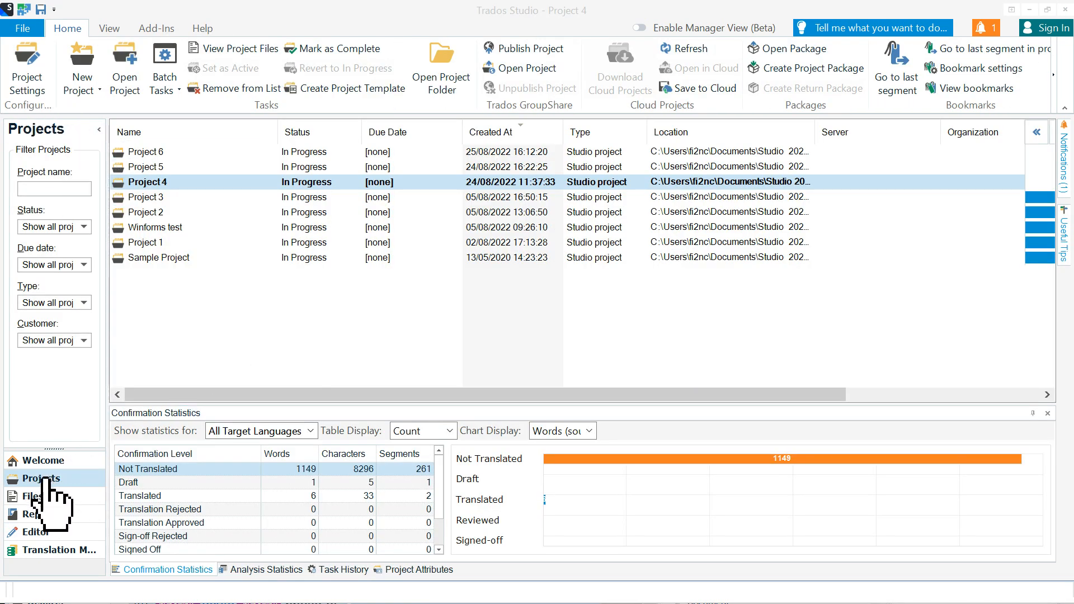
- Examine the translation memory and termbase settings for All Language Pairs in Project 4's project settings
left_click(25, 58)
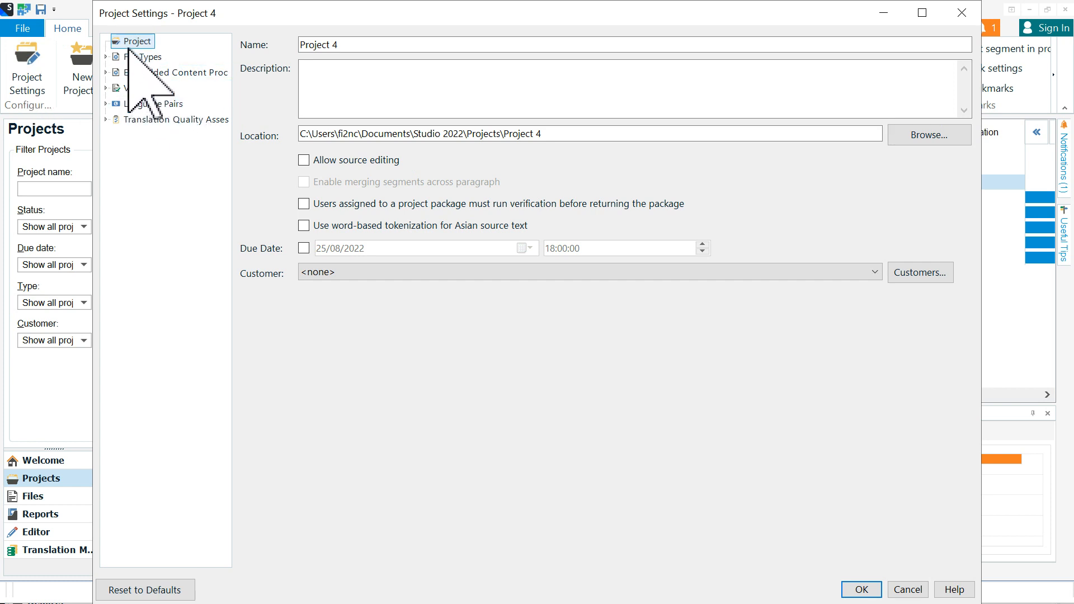
left_click(106, 104)
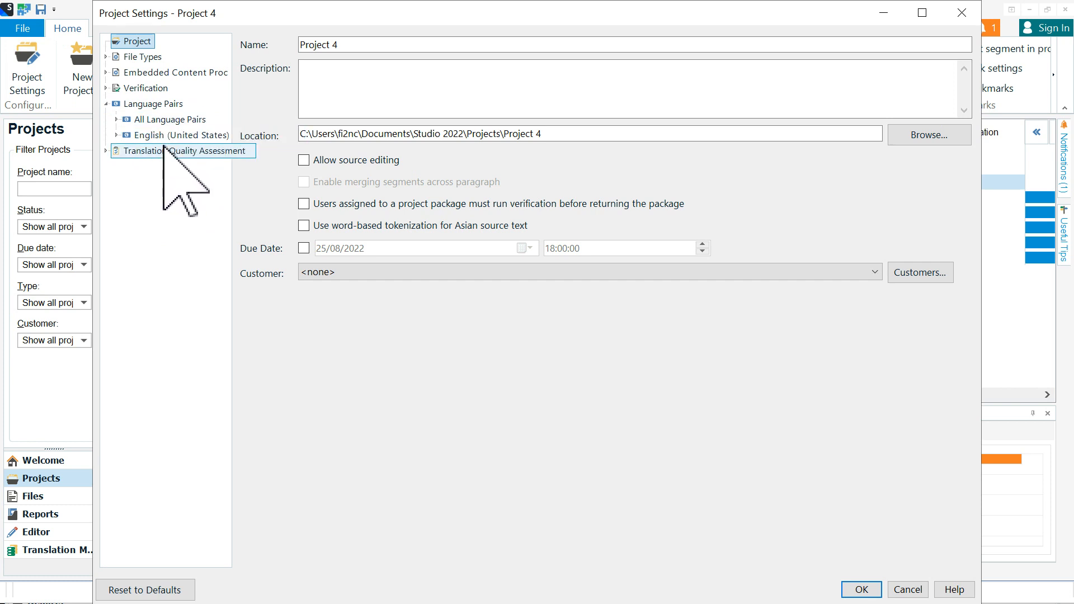
double_click(137, 119)
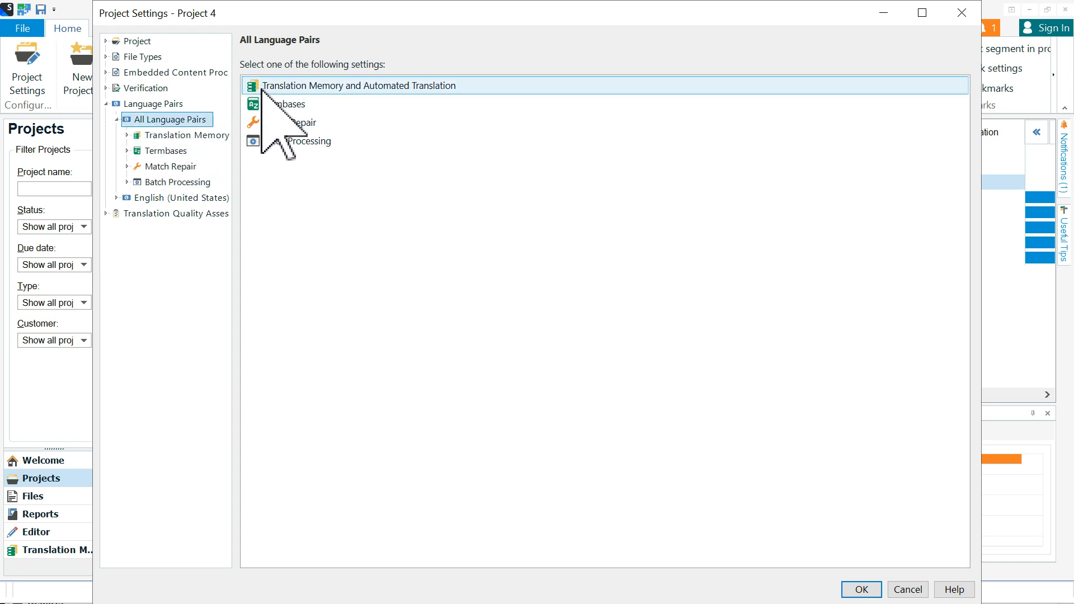
double_click(185, 136)
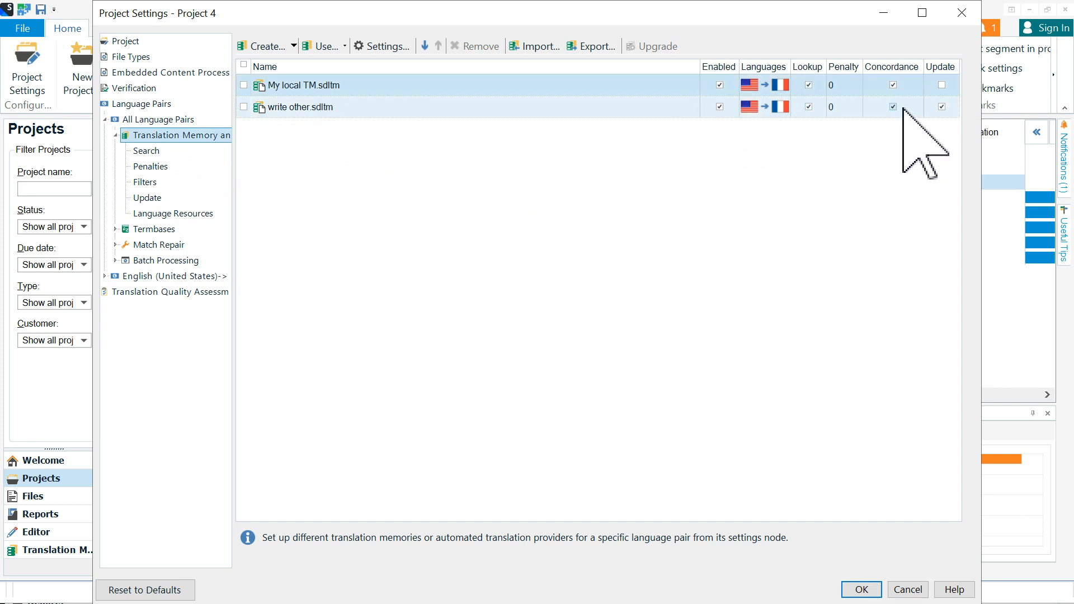
left_click(893, 84)
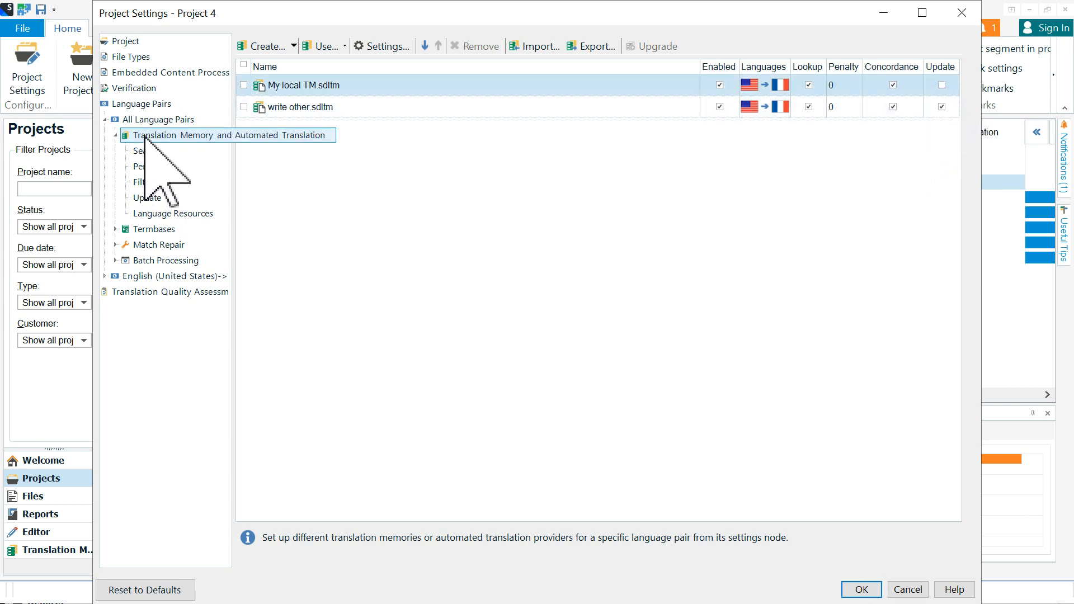
left_click(138, 230)
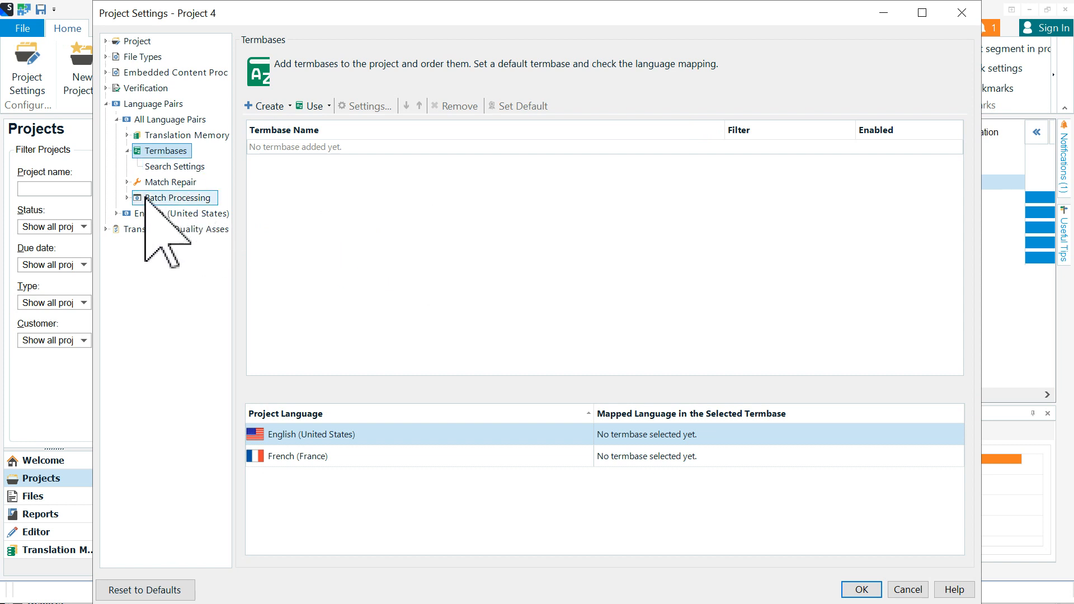
- Show the AutoSuggest dictionaries assigned to Project 4's English (United States) to French (France) language pair
left_click(105, 120)
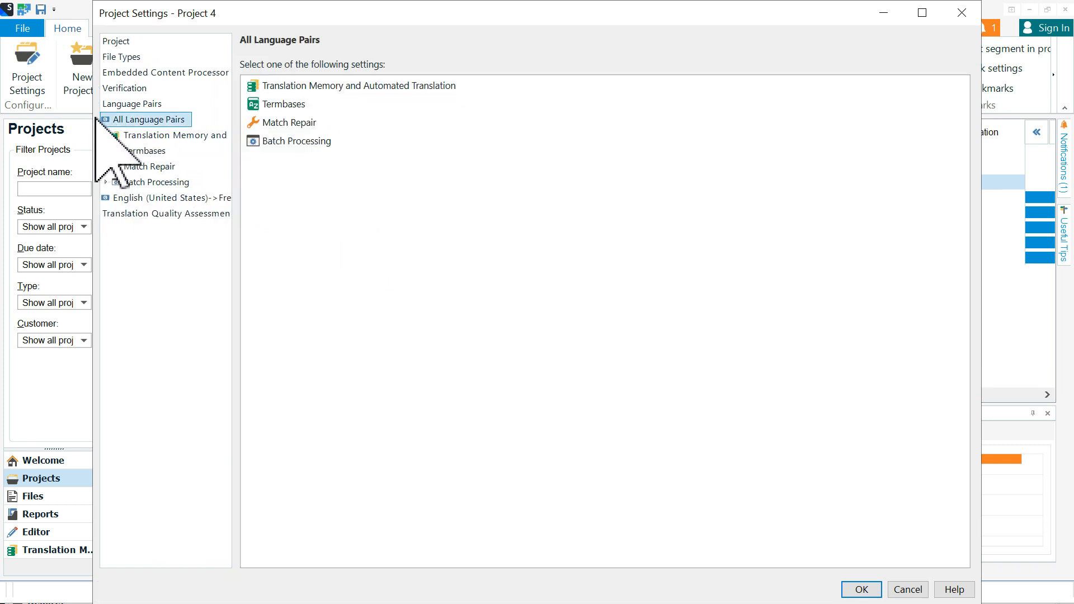
left_click(106, 119)
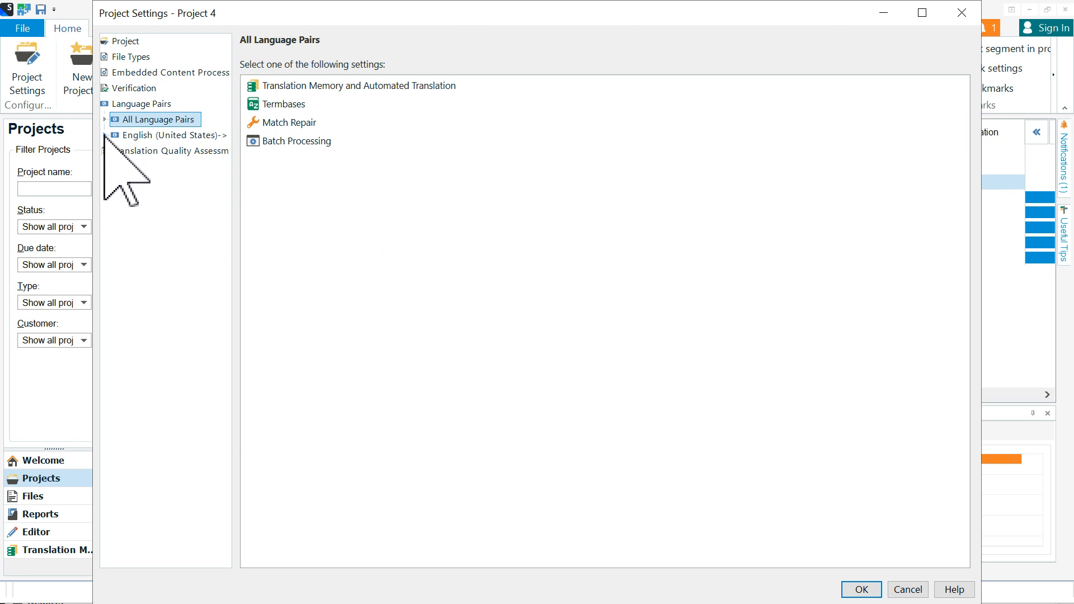
left_click(104, 136)
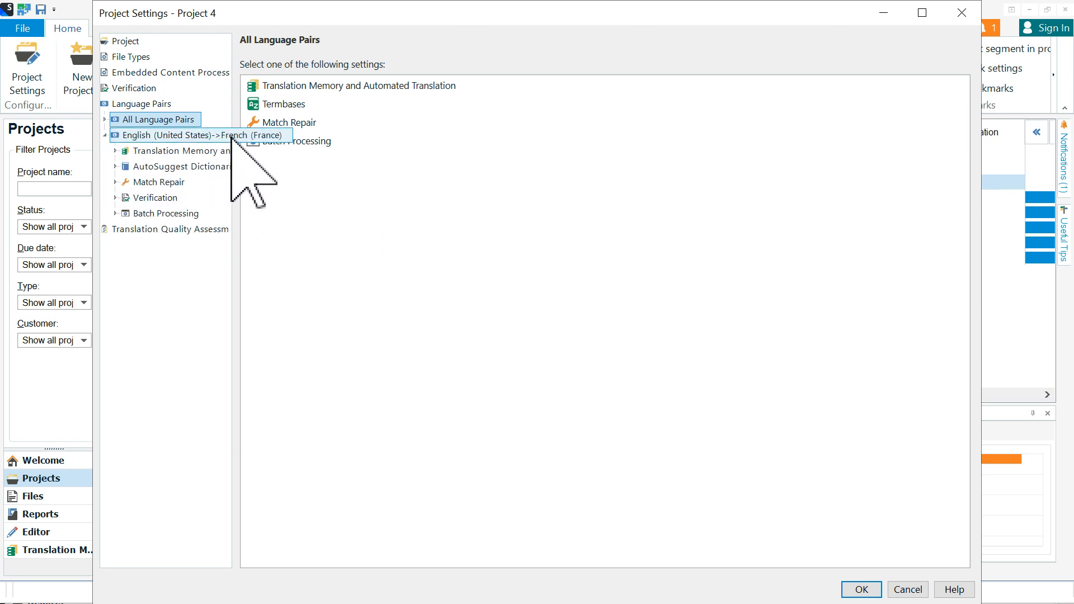
left_click(184, 166)
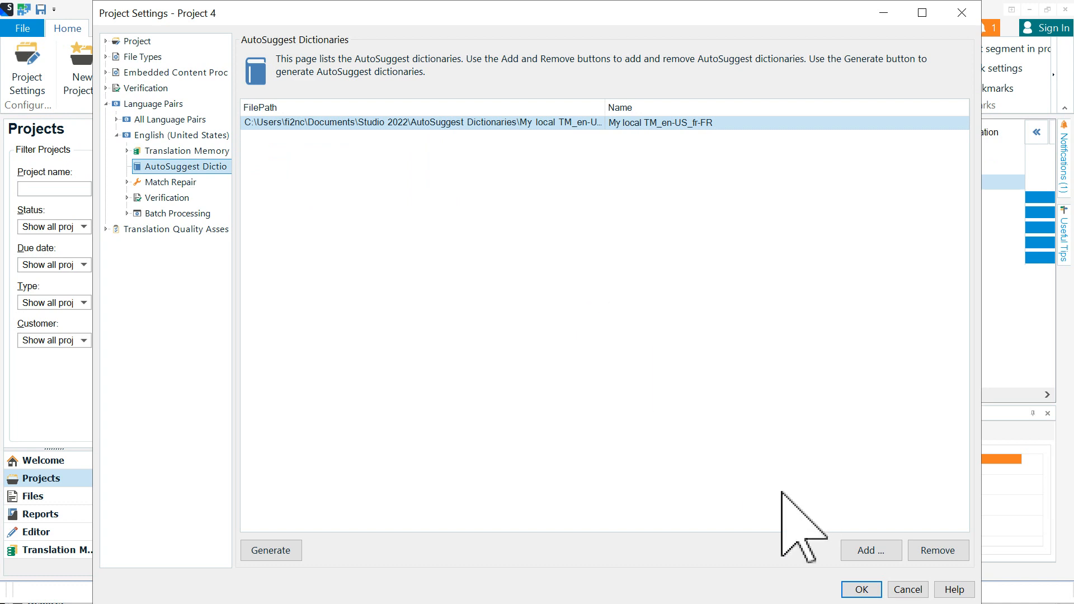
- Try different translation providers for the English–French pair, copying those from All Language Pairs, and return to the shared providers
left_click(162, 151)
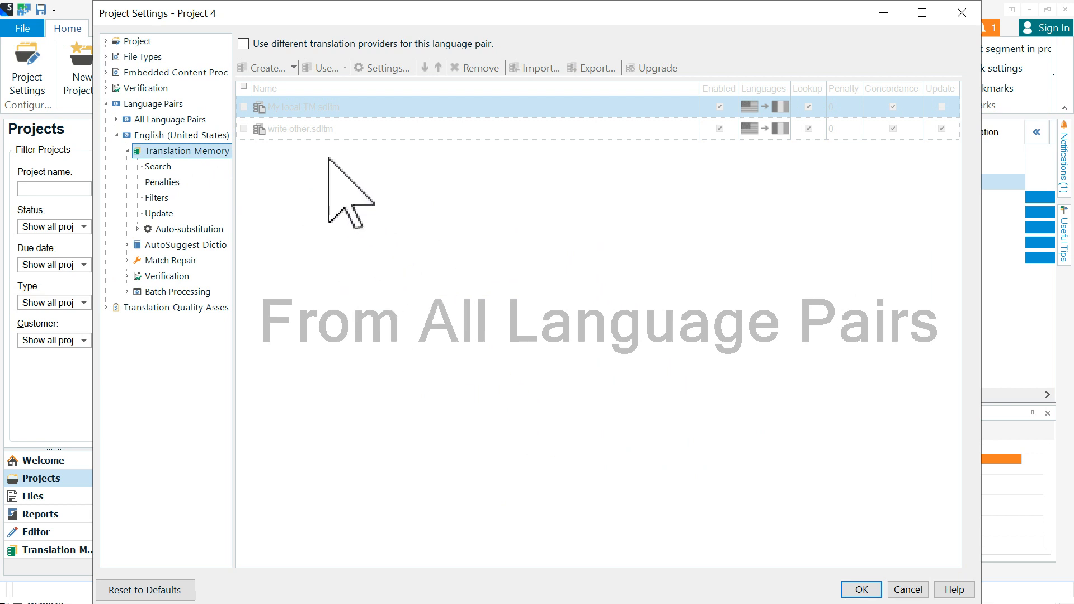
left_click(244, 44)
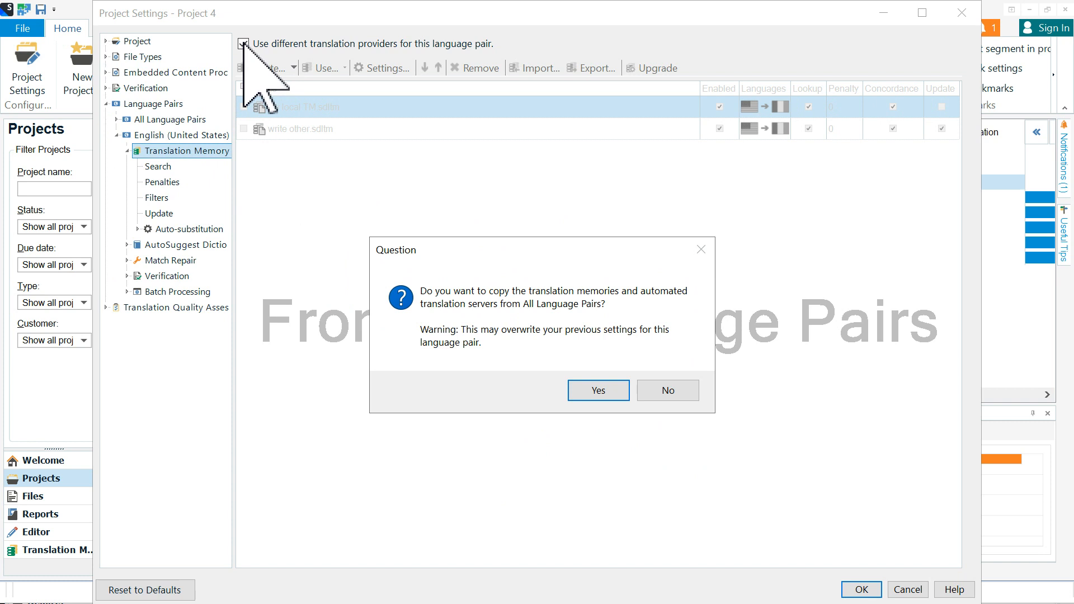
left_click(598, 388)
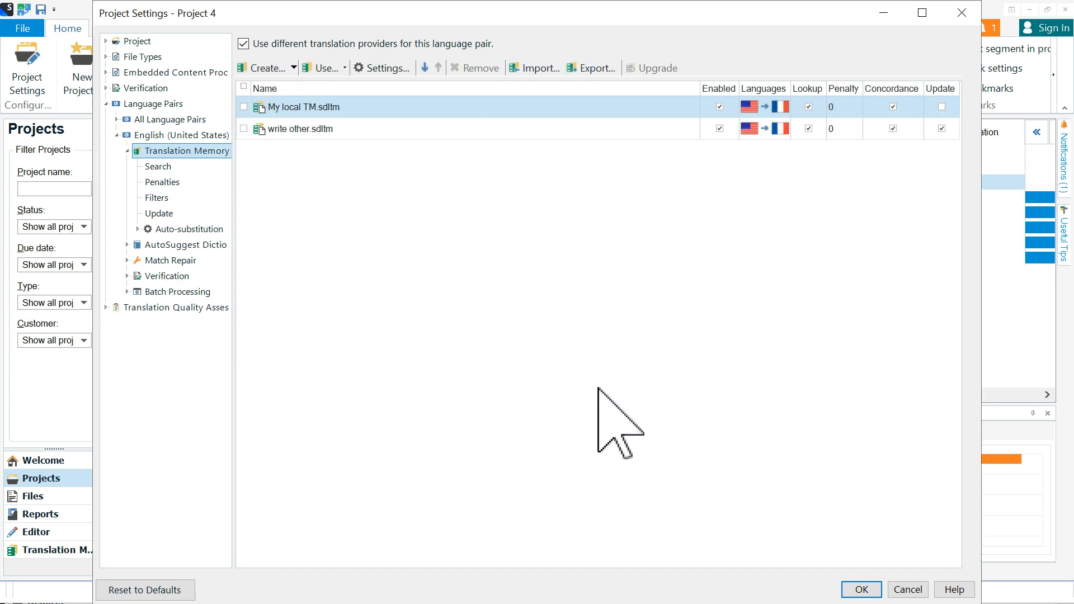
left_click(244, 43)
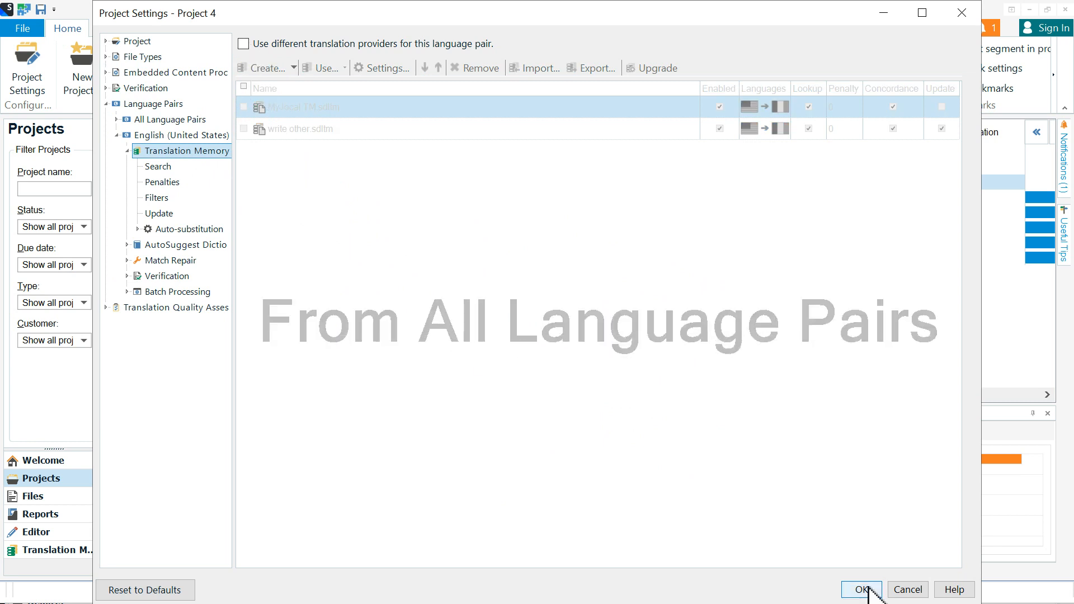
left_click(862, 590)
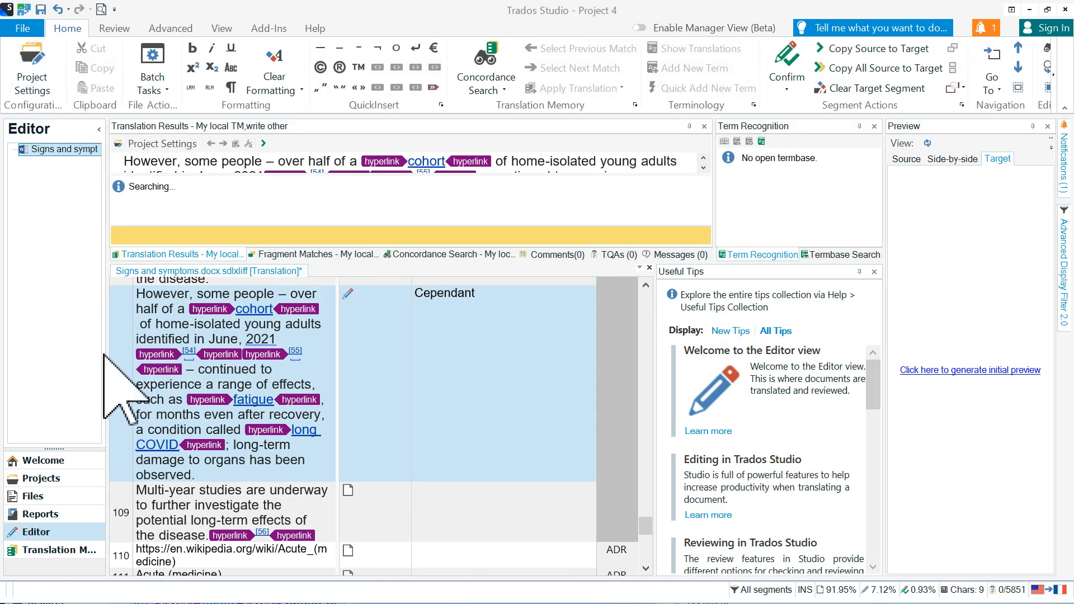
- Start a new project and show the English–French AutoSuggest dictionary settings in its Translation Resources stage
left_click(78, 479)
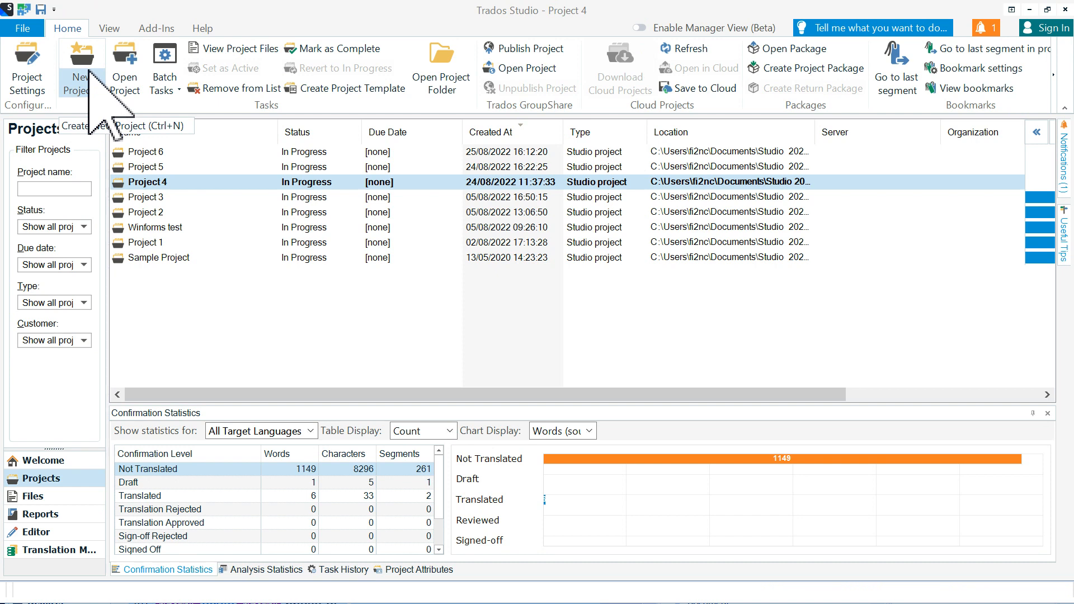
left_click(88, 71)
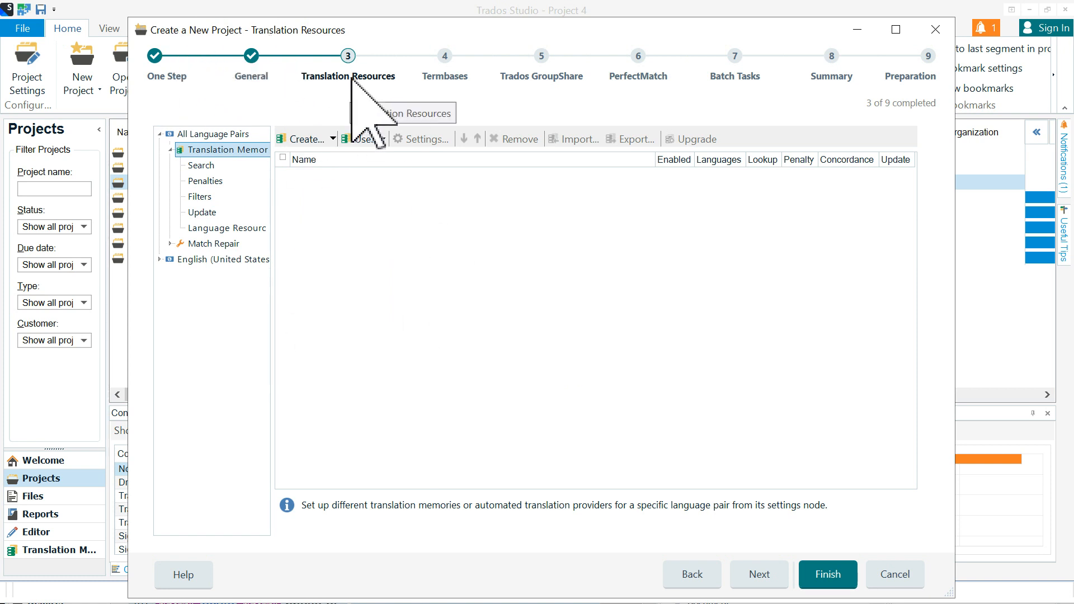
left_click(160, 259)
left_click(198, 290)
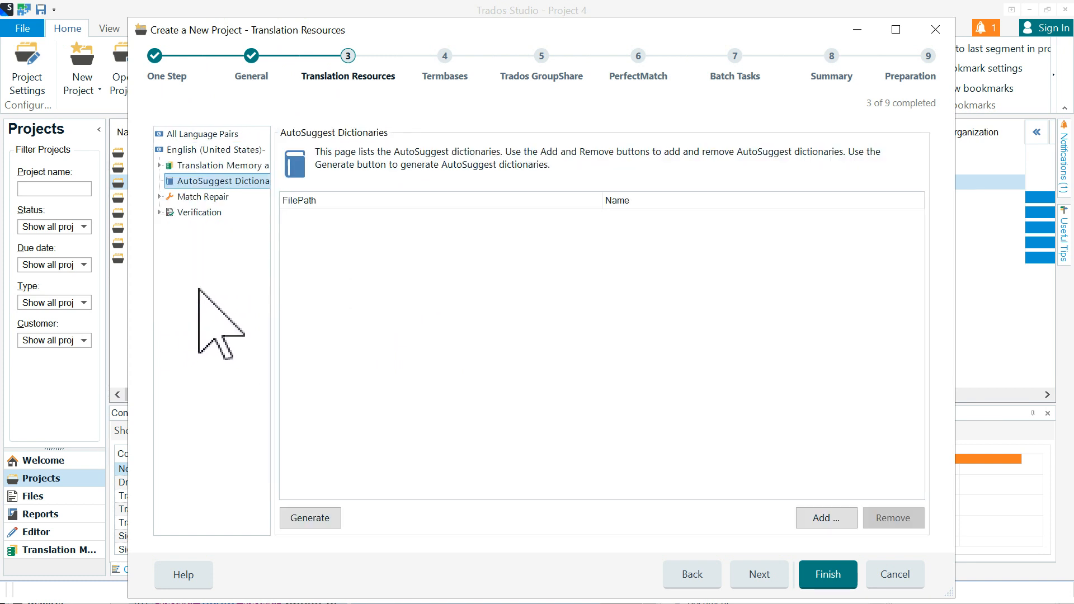